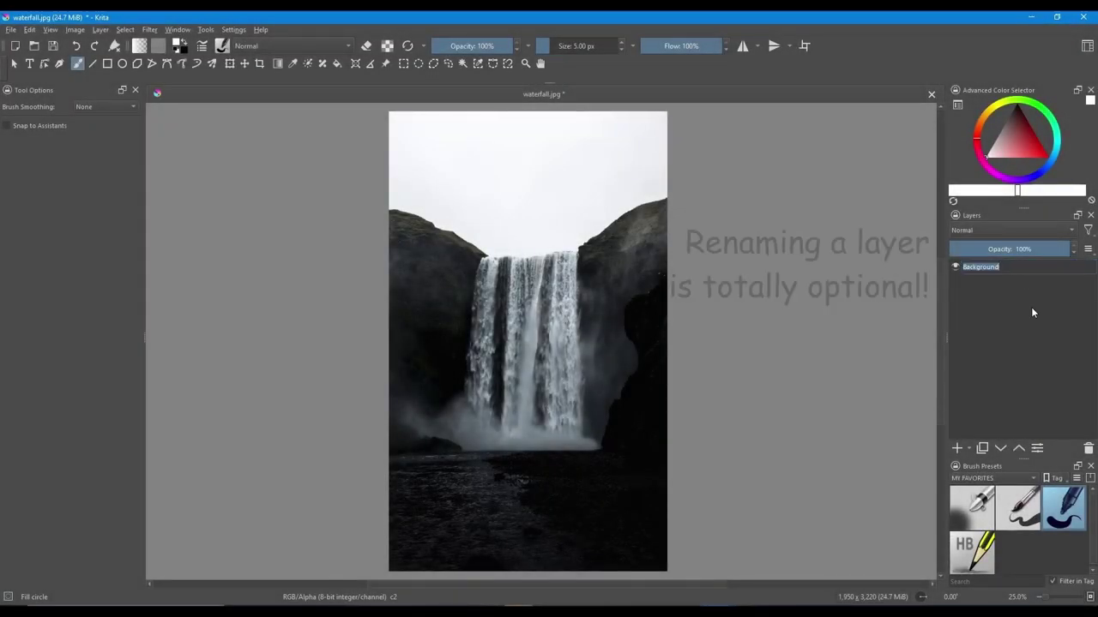
Rename the photo layer WATERFALL, outline the falling water freehand and copy it to a new layer
{"action": "type", "text": "WA"}
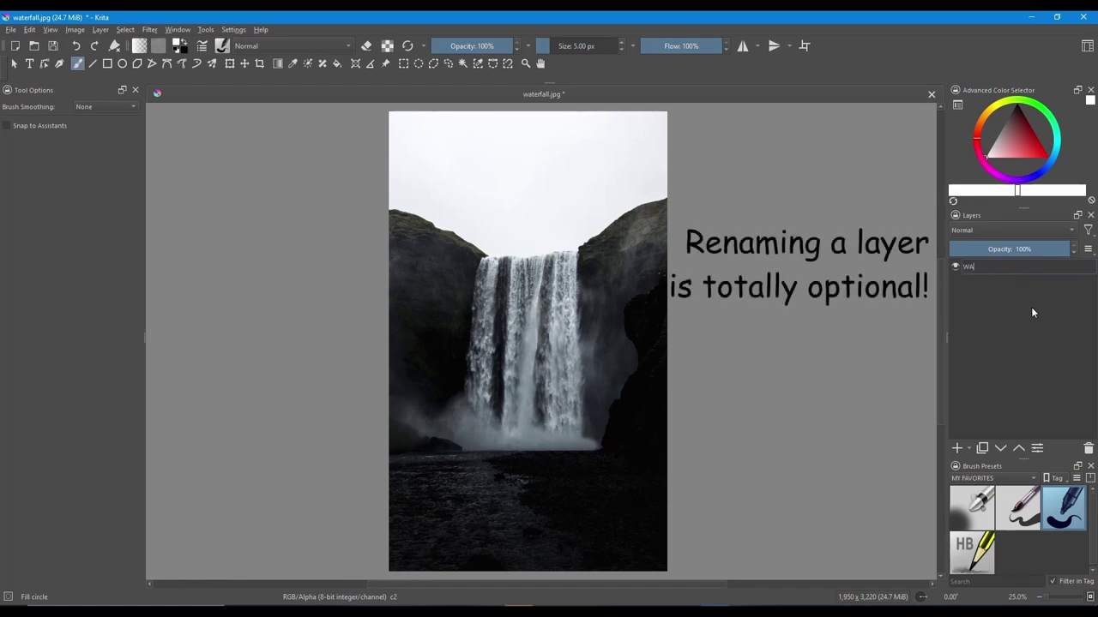
{"action": "type", "text": "TERFALL"}
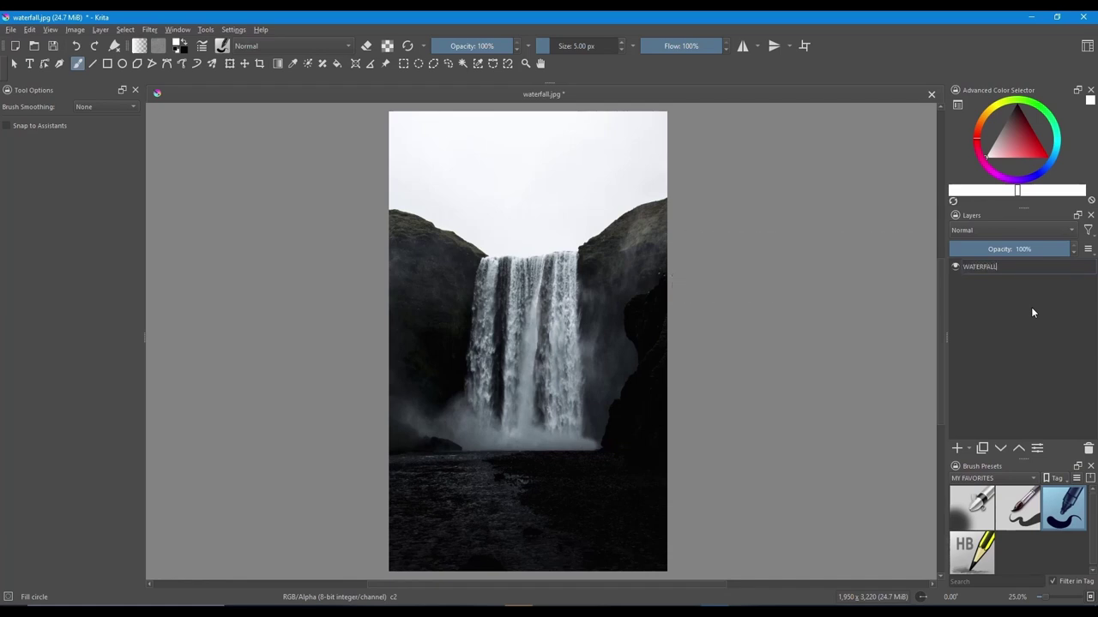
{"action": "key", "text": "Return"}
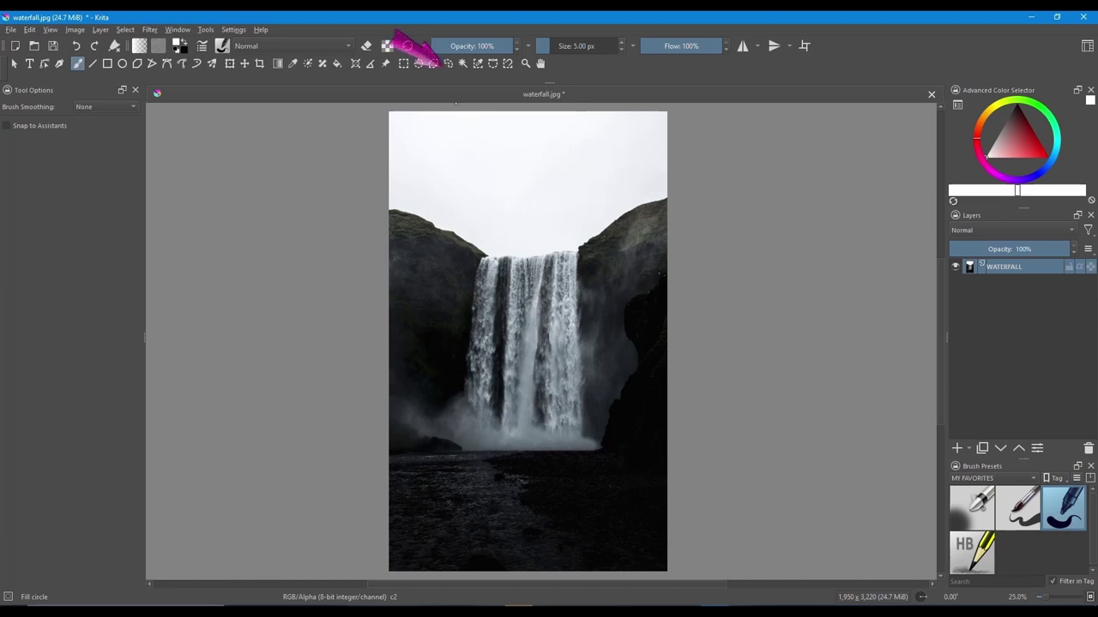
{"action": "left_click", "coordinate": [447, 65]}
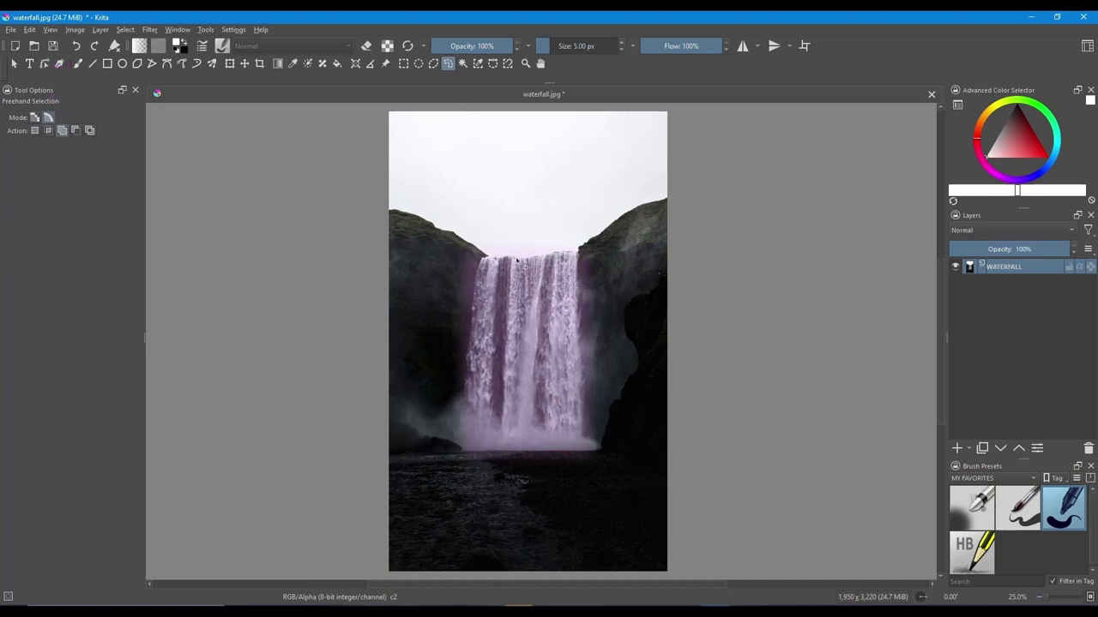
{"action": "left_click_drag", "start_coordinate": [505, 257], "coordinate": [486, 258]}
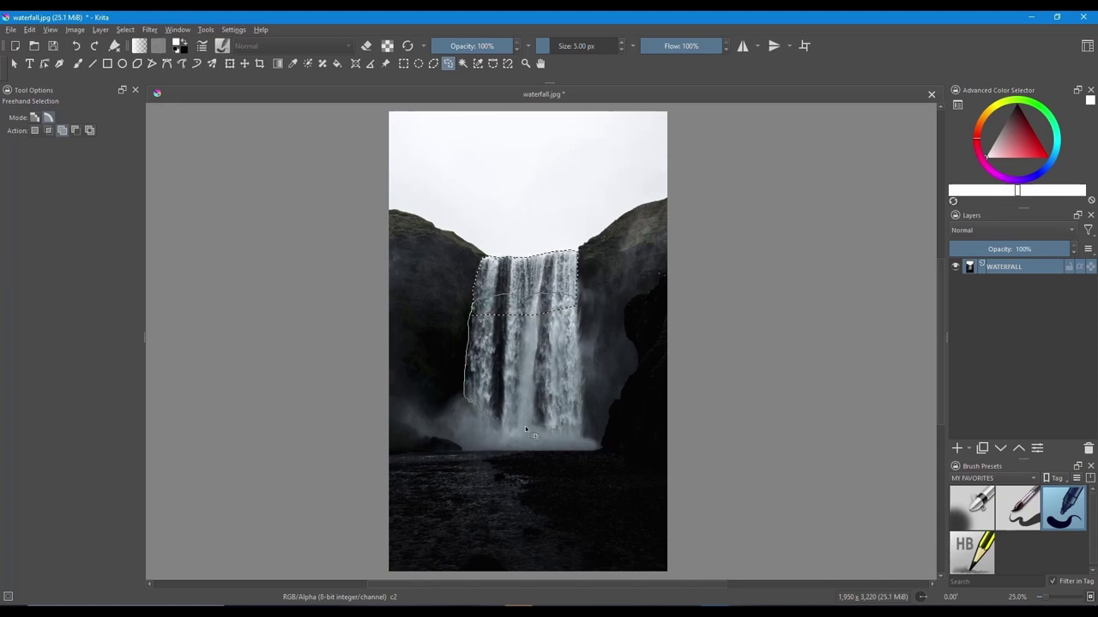
{"action": "left_click_drag", "start_coordinate": [483, 423], "coordinate": [578, 403]}
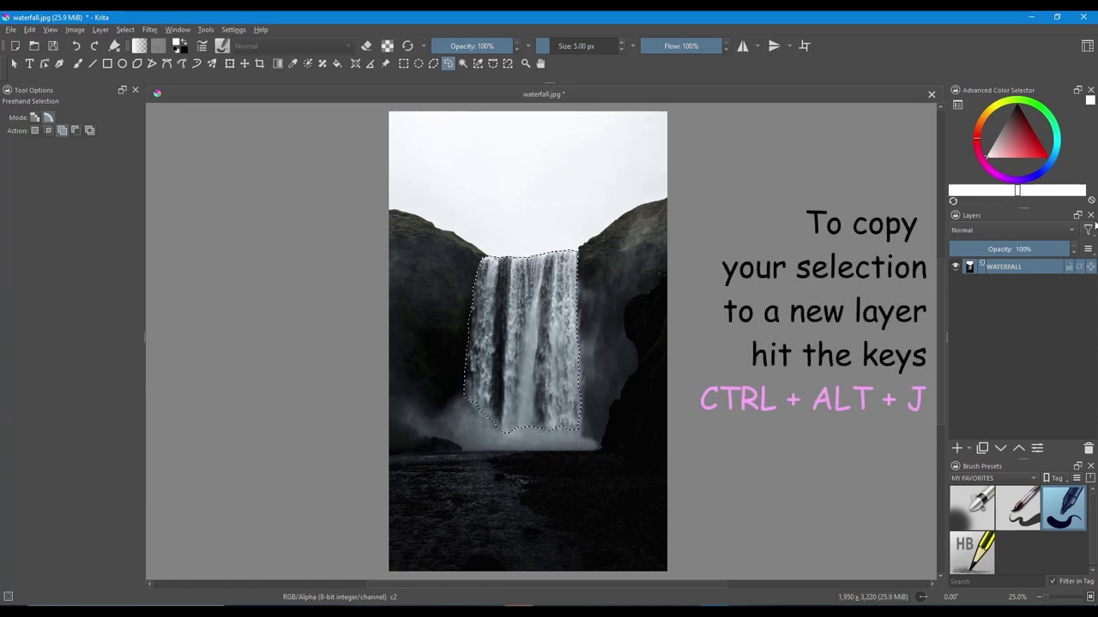
{"action": "key", "text": "ctrl+alt+j"}
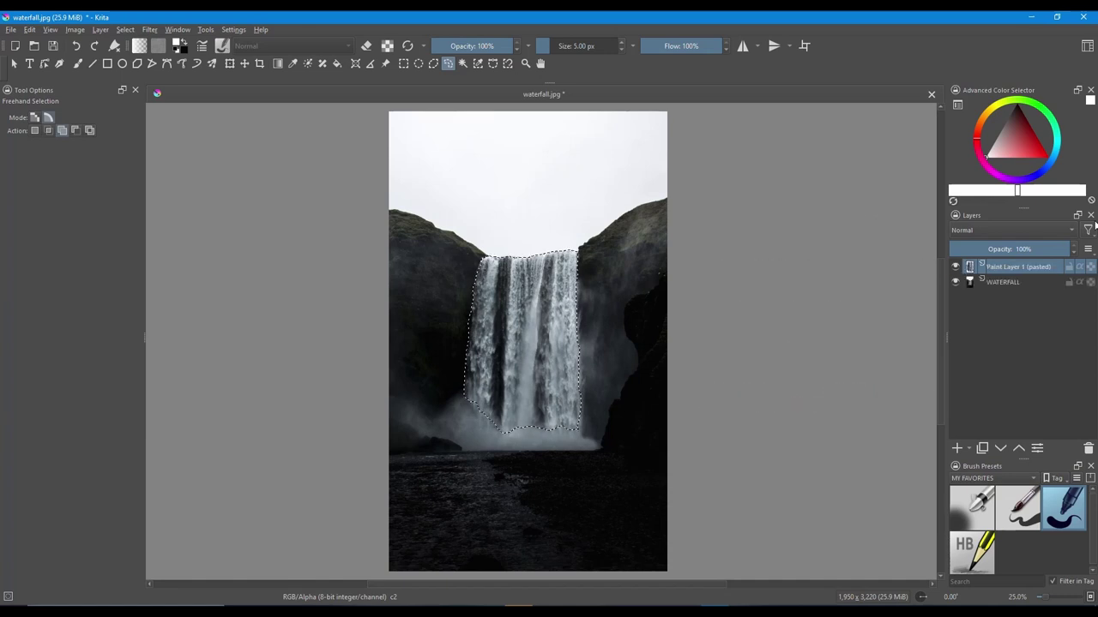
Clear the selection and hide the WATERFALL layer to view the water cutout alone
{"action": "left_click", "coordinate": [954, 282]}
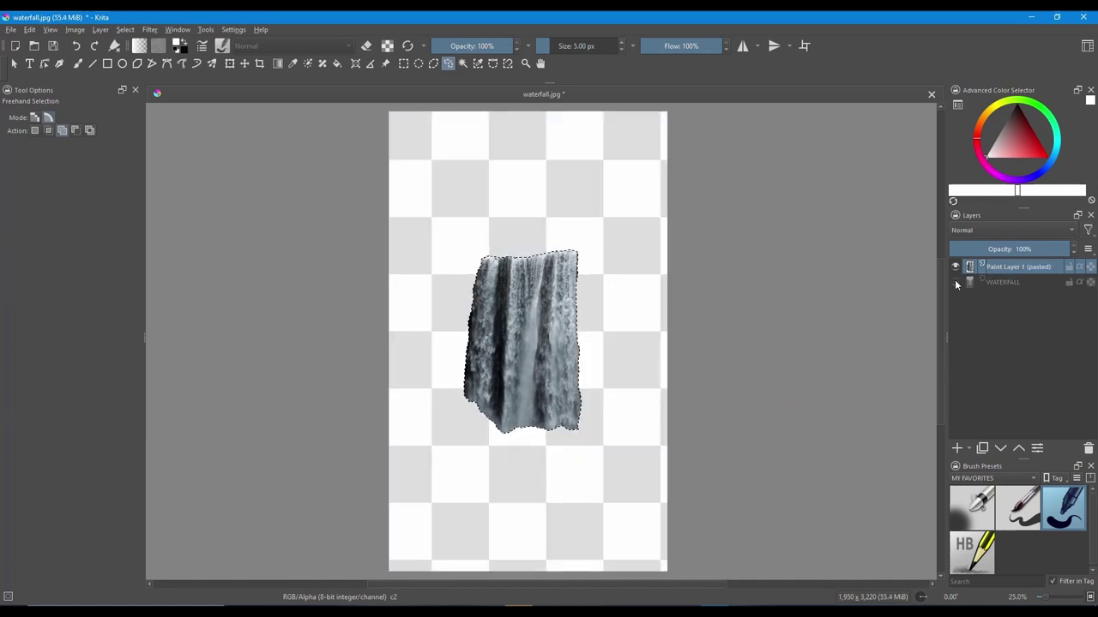
{"action": "left_click", "coordinate": [955, 282]}
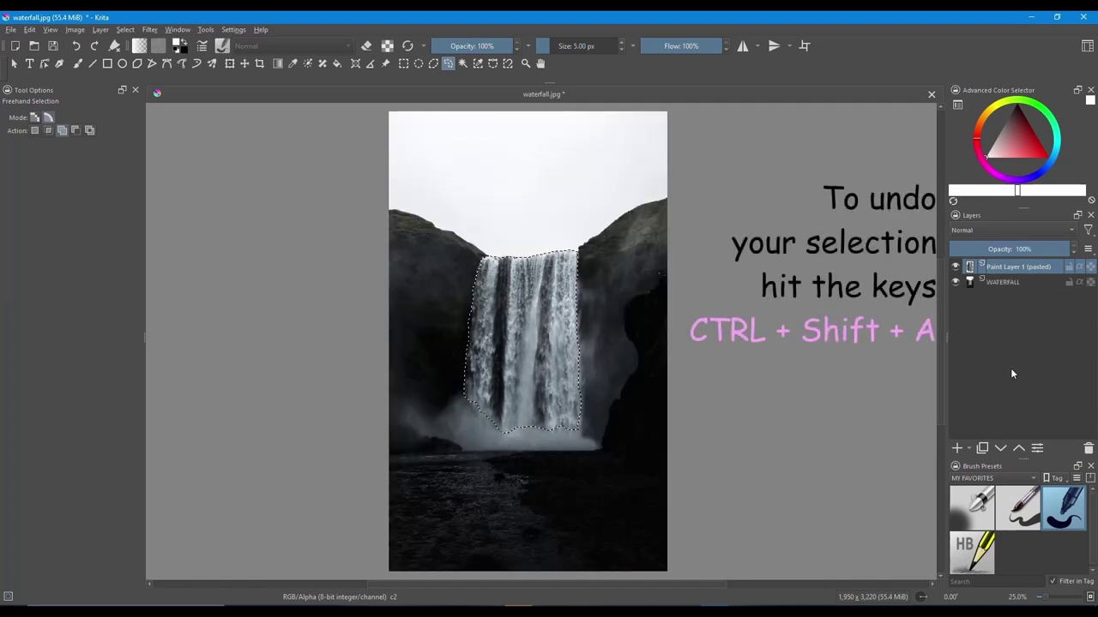
{"action": "key", "text": "ctrl+shift+a"}
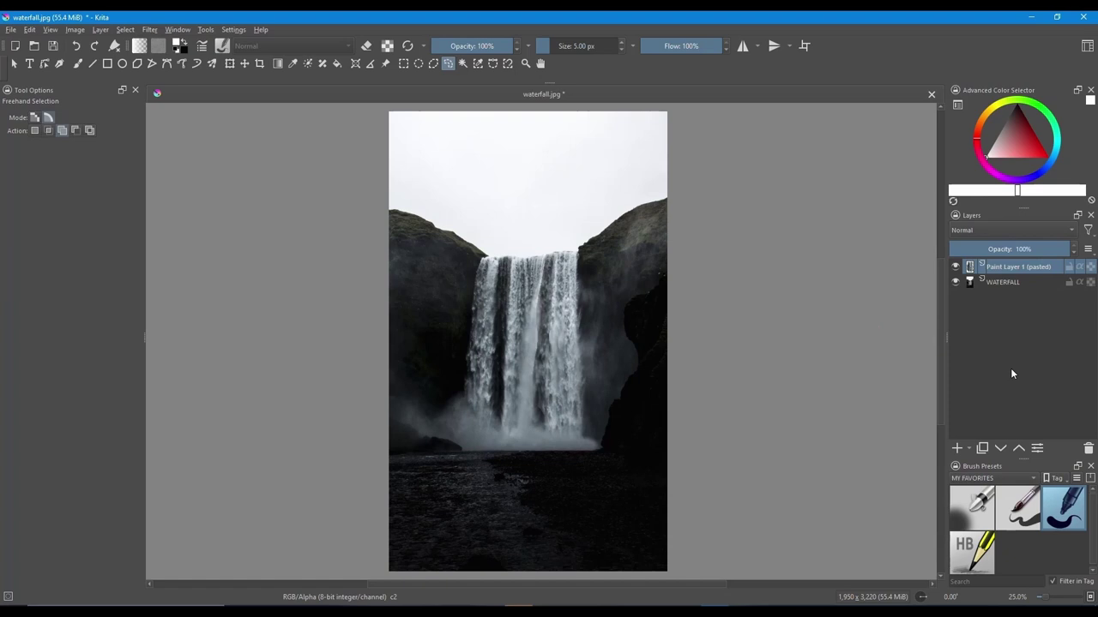
{"action": "left_click", "coordinate": [955, 282]}
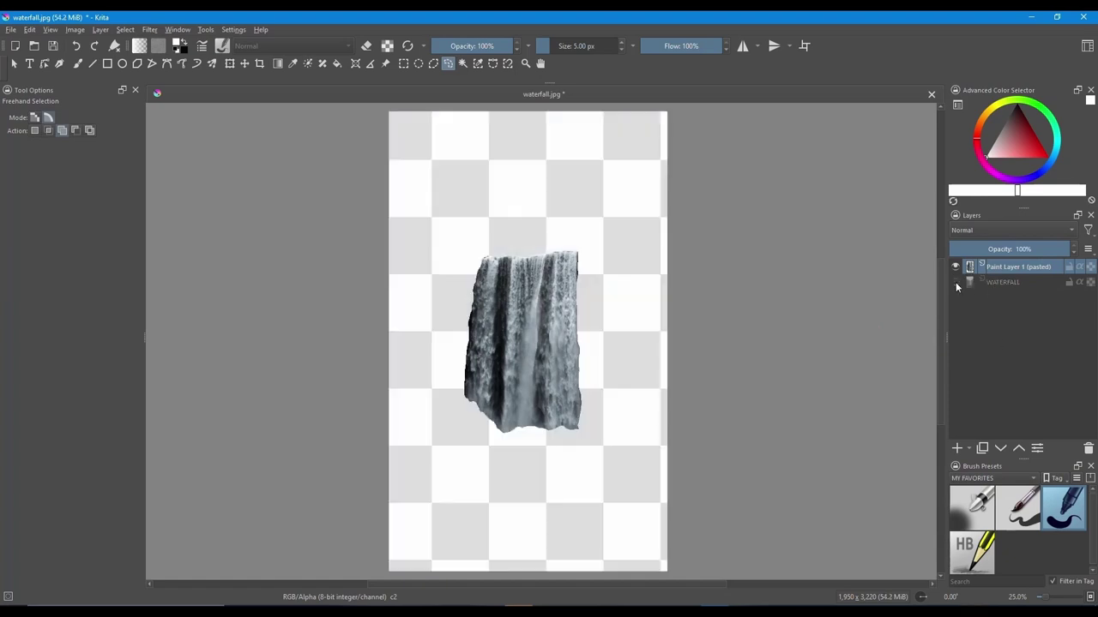
{"action": "scroll", "coordinate": [532, 302], "scroll_direction": "up", "scroll_amount": 3}
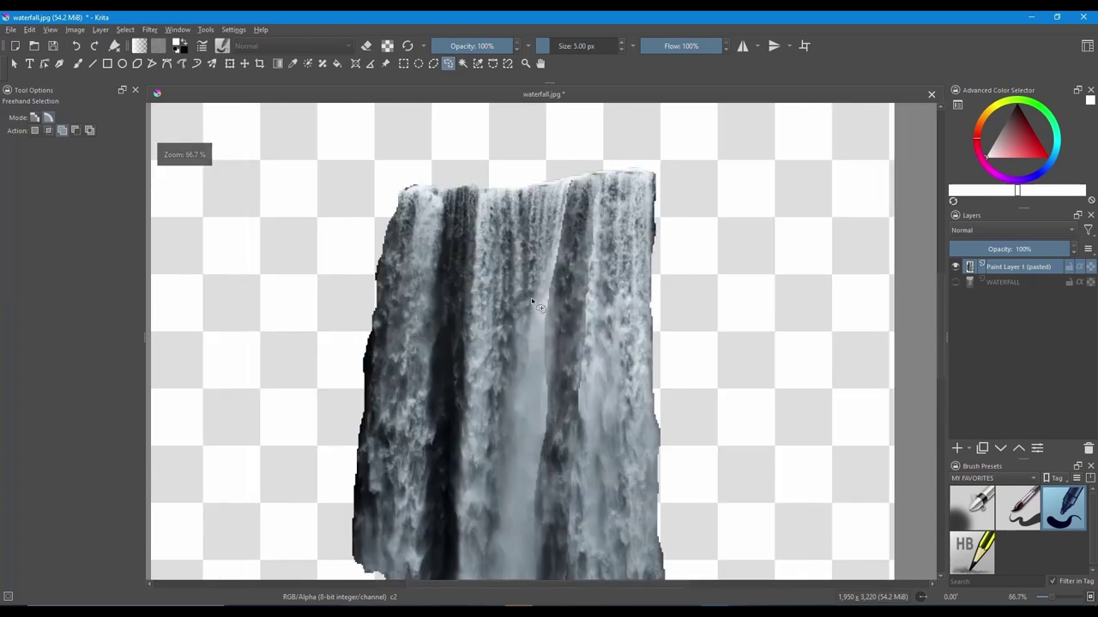
Load the Texture Big preset from the Textures tag onto the freehand brush
{"action": "left_click", "coordinate": [76, 65]}
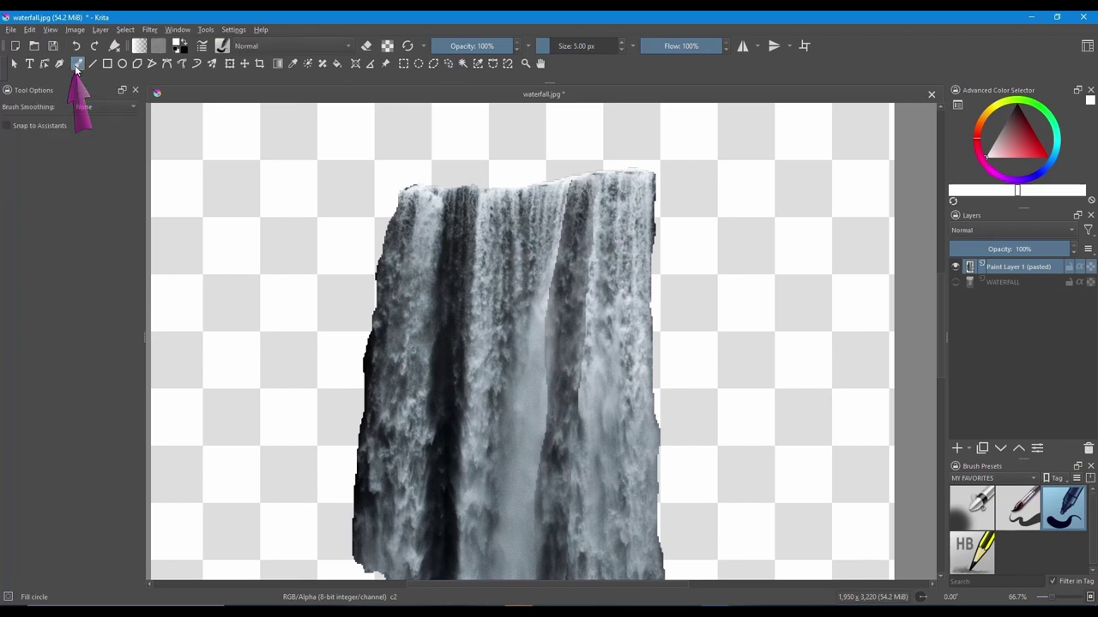
{"action": "left_click", "coordinate": [223, 45]}
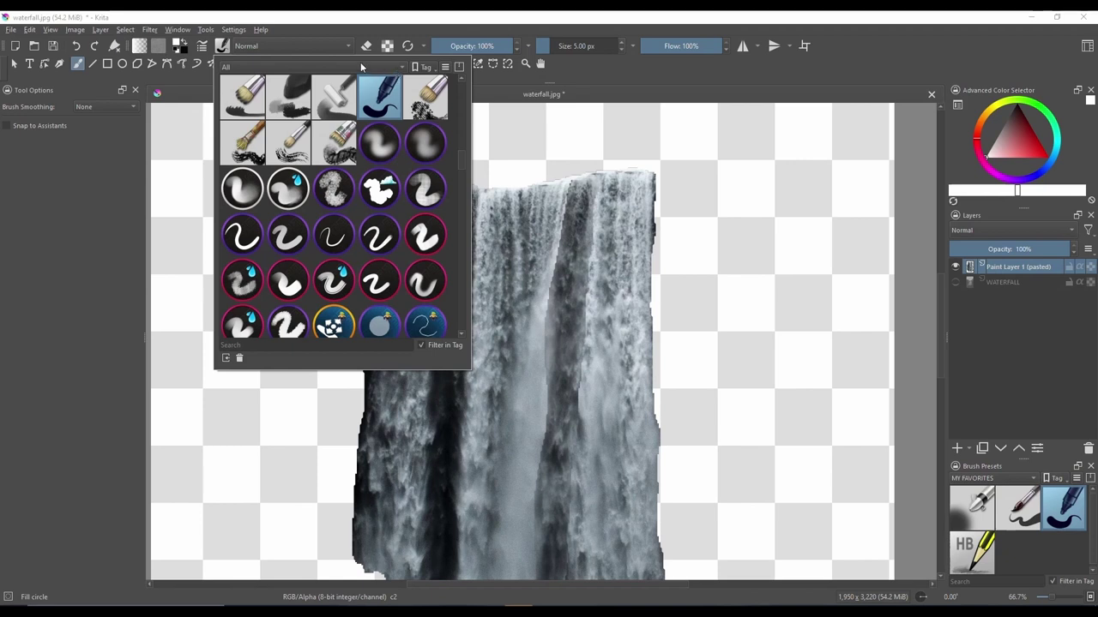
{"action": "left_click", "coordinate": [401, 66]}
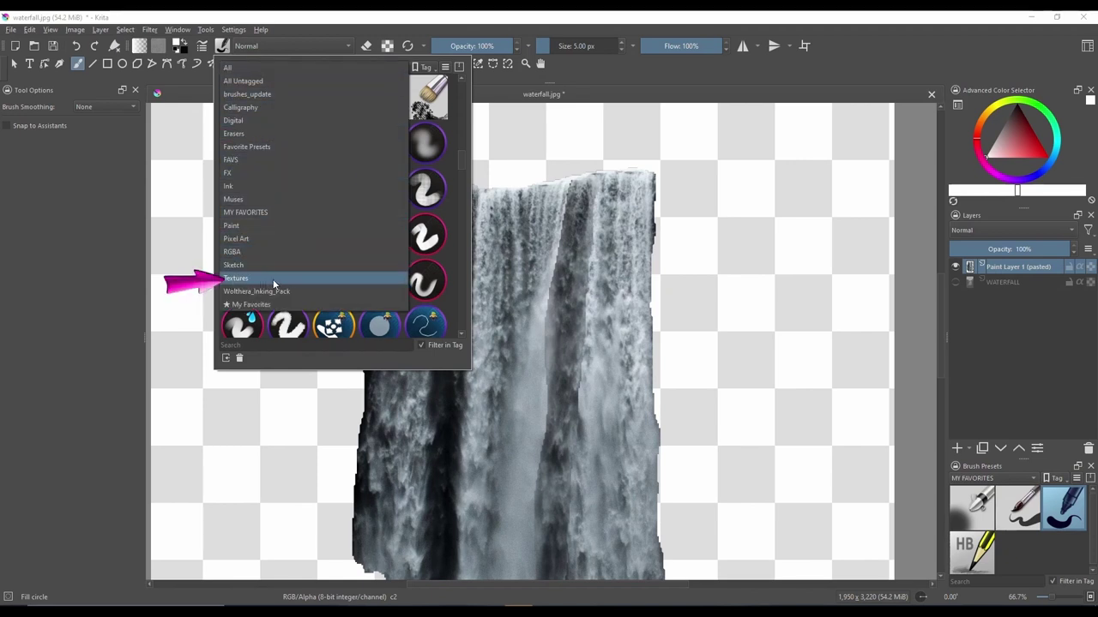
{"action": "left_click", "coordinate": [298, 279]}
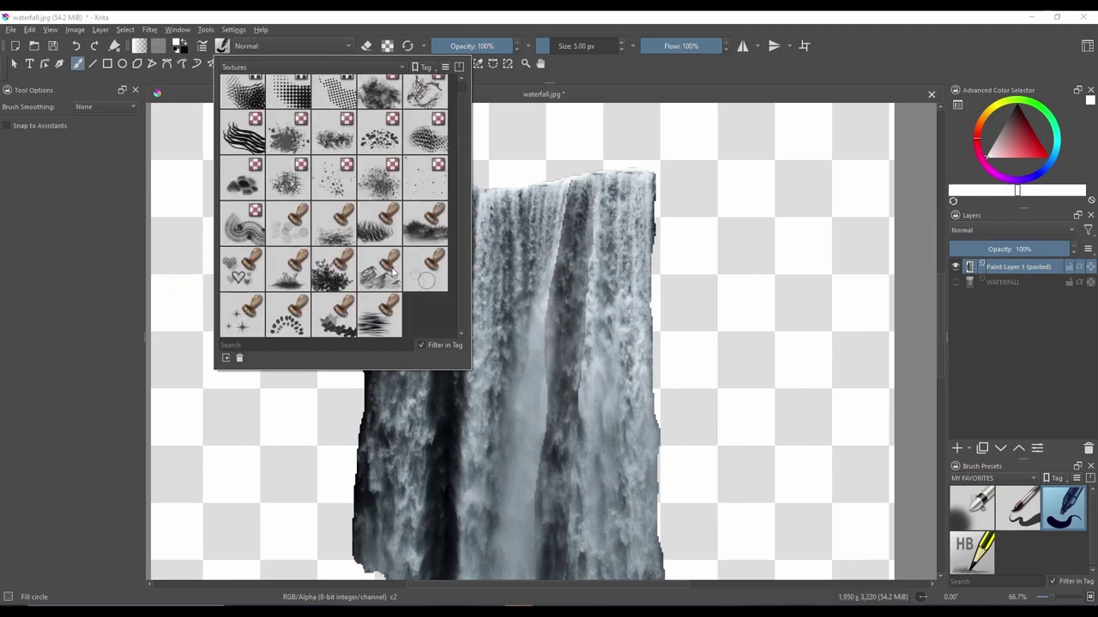
{"action": "scroll", "coordinate": [463, 240], "scroll_direction": "up", "scroll_amount": 1}
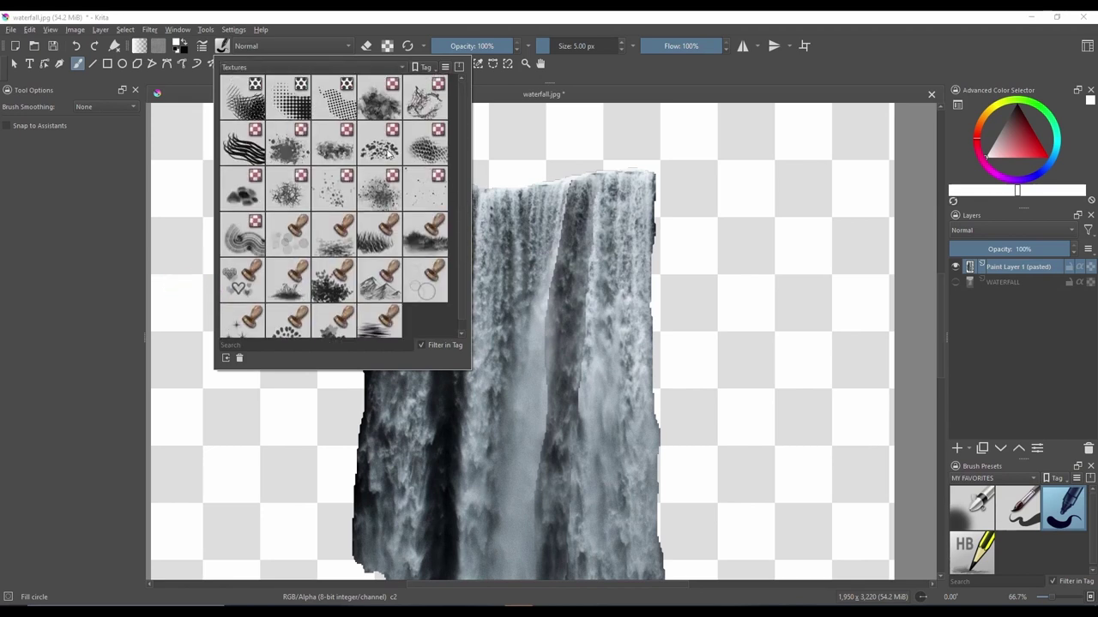
{"action": "mouse_move", "coordinate": [375, 110]}
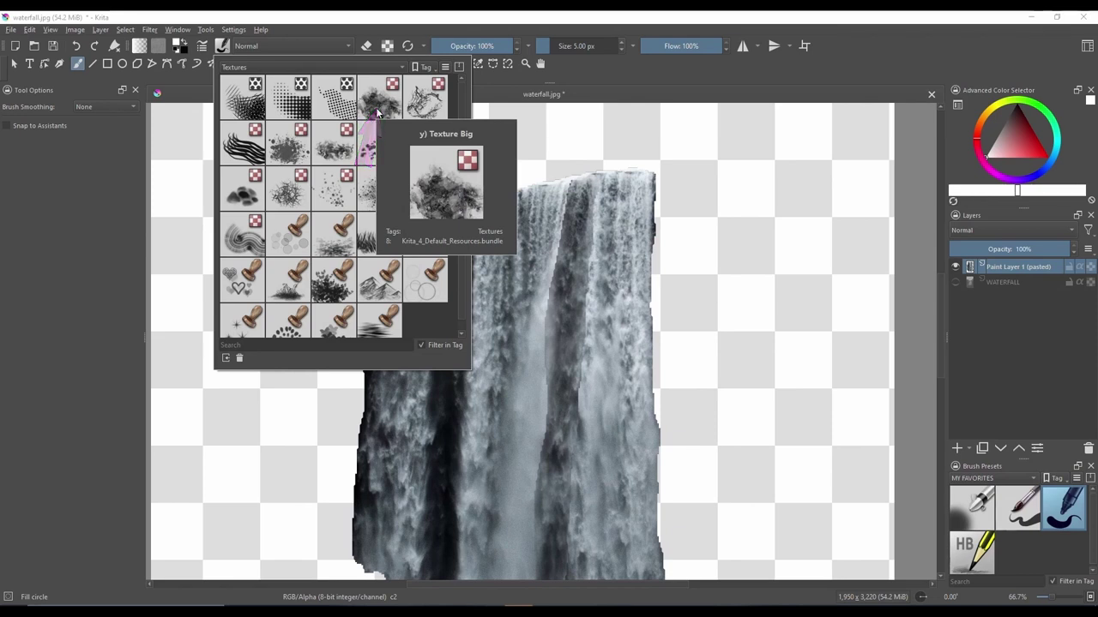
{"action": "left_click", "coordinate": [377, 113]}
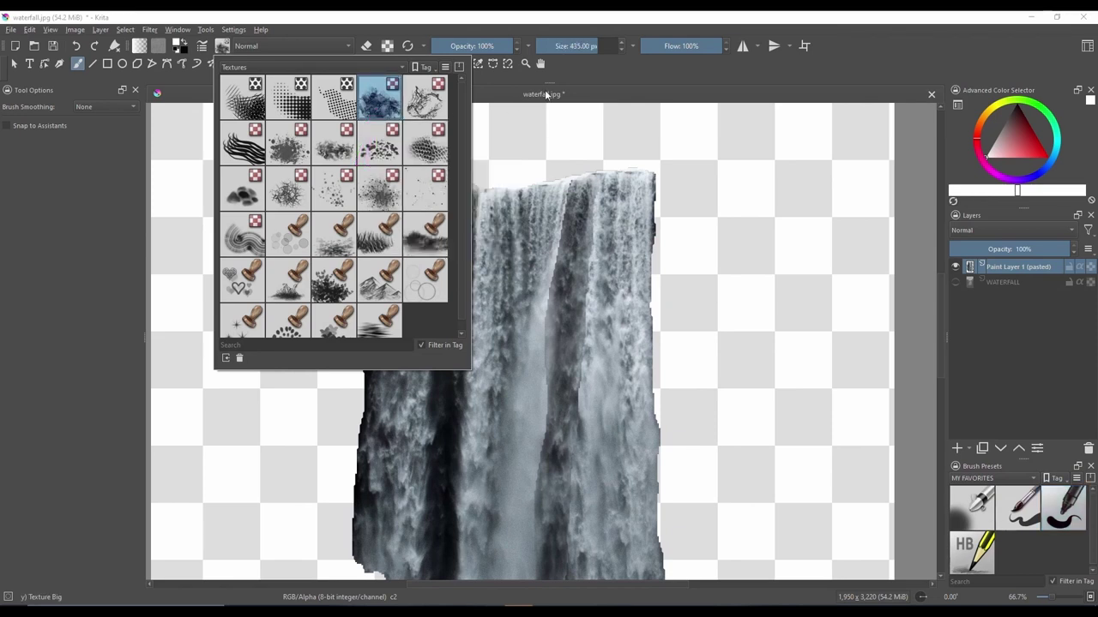
{"action": "left_click", "coordinate": [703, 161]}
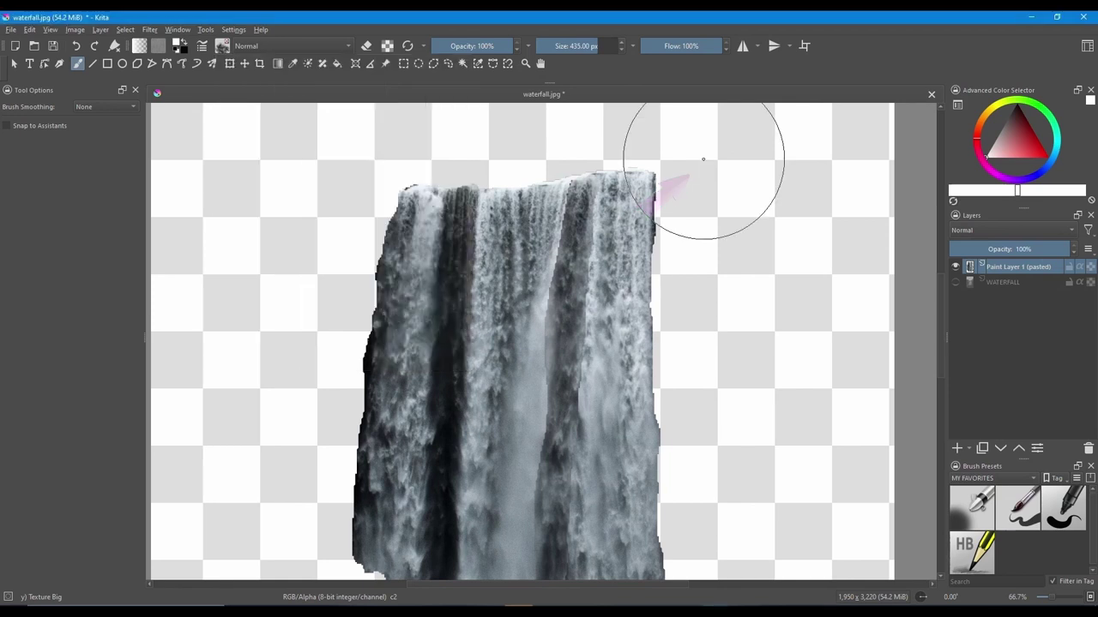
Switch the brush to eraser mode at about 60 px and erase the cutout's top, side and bottom edges
{"action": "left_click", "coordinate": [583, 47]}
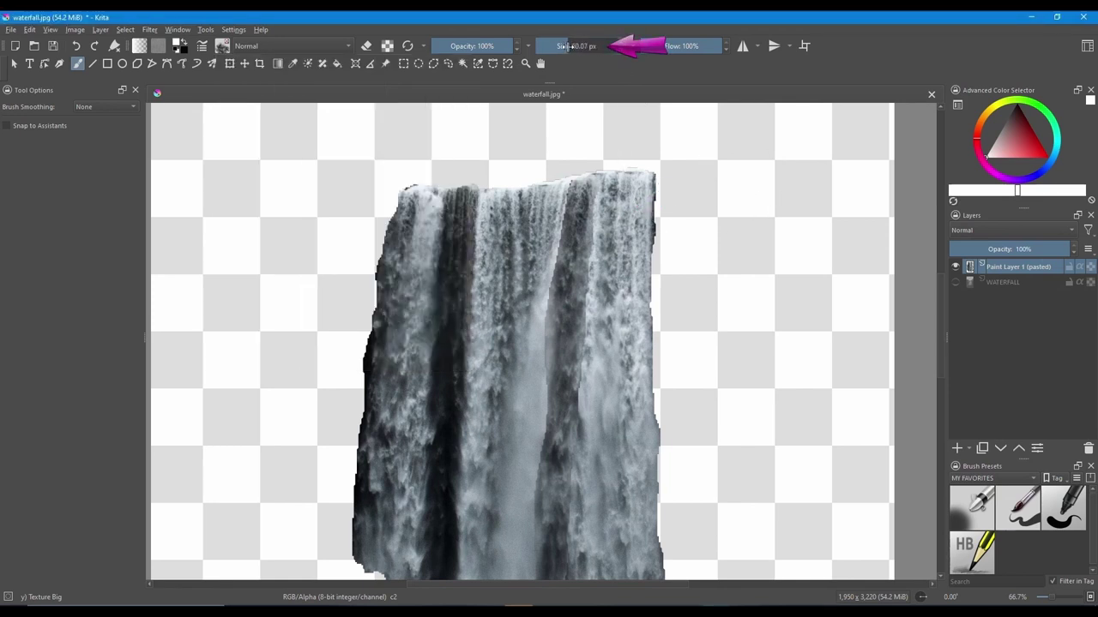
{"action": "left_click", "coordinate": [367, 46]}
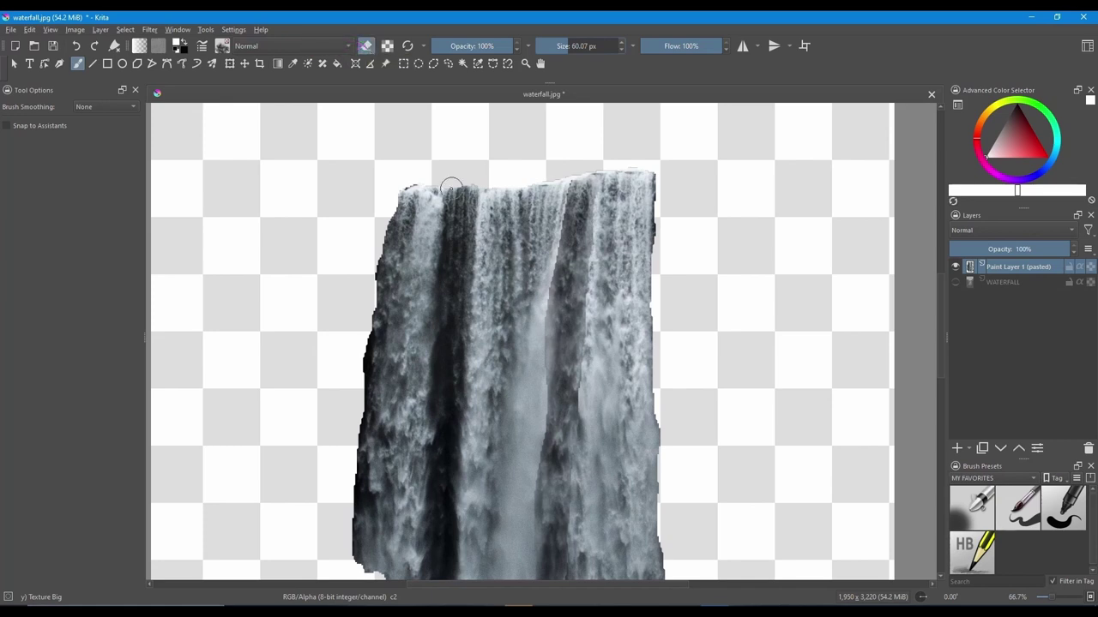
{"action": "mouse_move", "coordinate": [513, 178]}
{"action": "left_mouse_down"}
{"action": "mouse_move", "coordinate": [681, 172]}
{"action": "mouse_move", "coordinate": [660, 249]}
{"action": "left_mouse_up"}
{"action": "left_click_drag", "start_coordinate": [655, 357], "coordinate": [661, 573]}
{"action": "mouse_move", "coordinate": [396, 194]}
{"action": "left_mouse_down"}
{"action": "mouse_move", "coordinate": [368, 262]}
{"action": "mouse_move", "coordinate": [353, 560]}
{"action": "left_mouse_up"}
{"action": "mouse_move", "coordinate": [322, 407]}
{"action": "left_mouse_down"}
{"action": "mouse_move", "coordinate": [416, 493]}
{"action": "mouse_move", "coordinate": [631, 469]}
{"action": "left_mouse_up"}
{"action": "scroll", "coordinate": [485, 395], "scroll_direction": "down", "scroll_amount": 2}
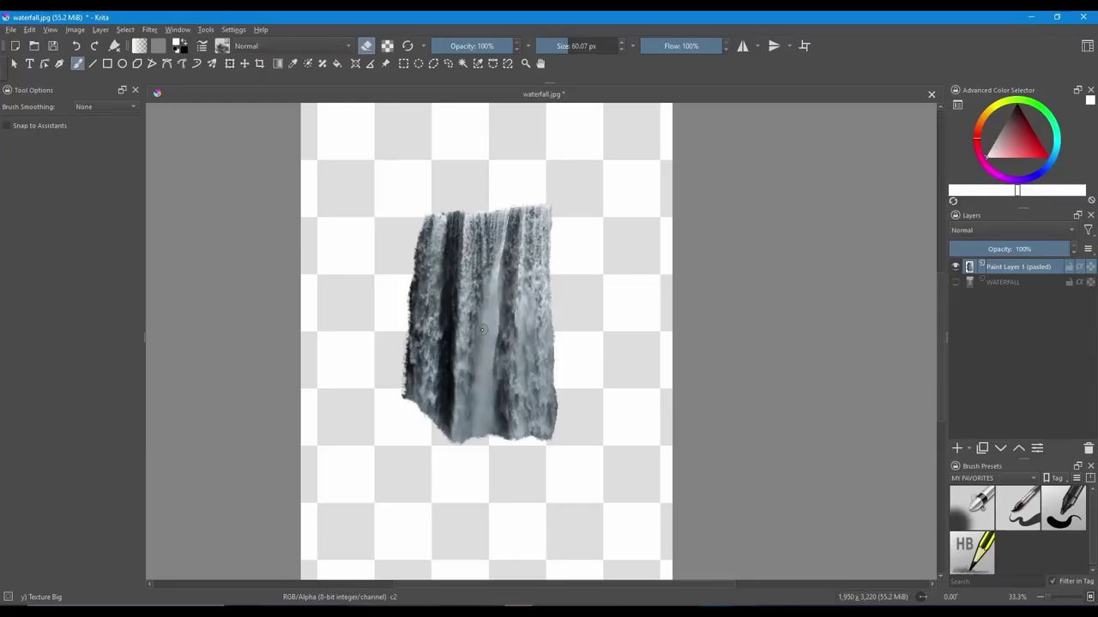
Show presets from all tags, filter by 'CLOSE' and choose the second clone brush preset
{"action": "left_click", "coordinate": [223, 47]}
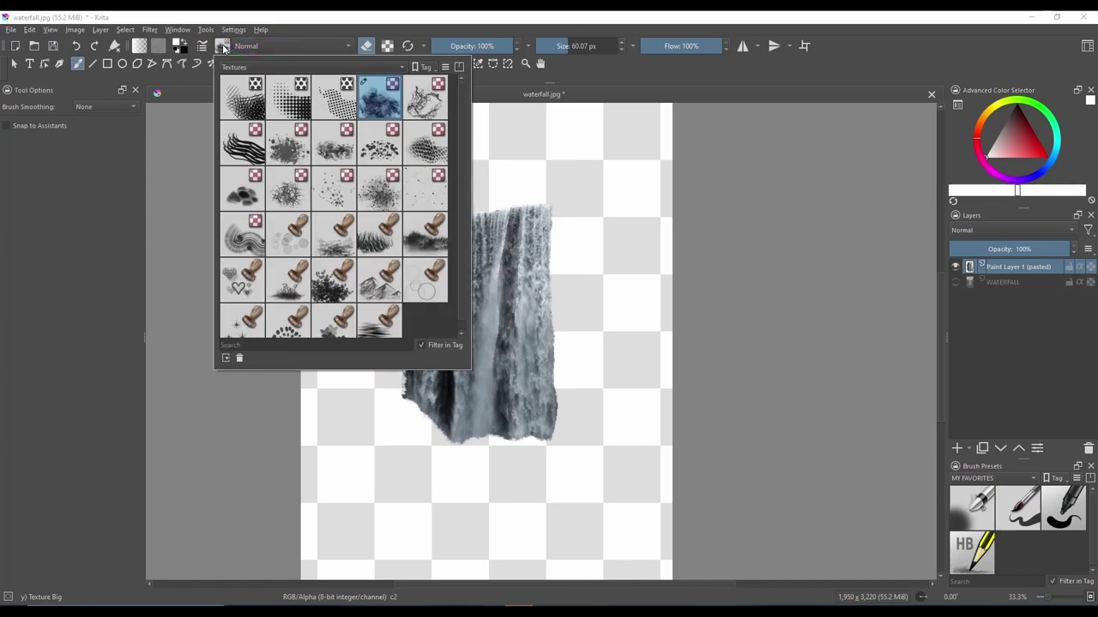
{"action": "left_click", "coordinate": [248, 69]}
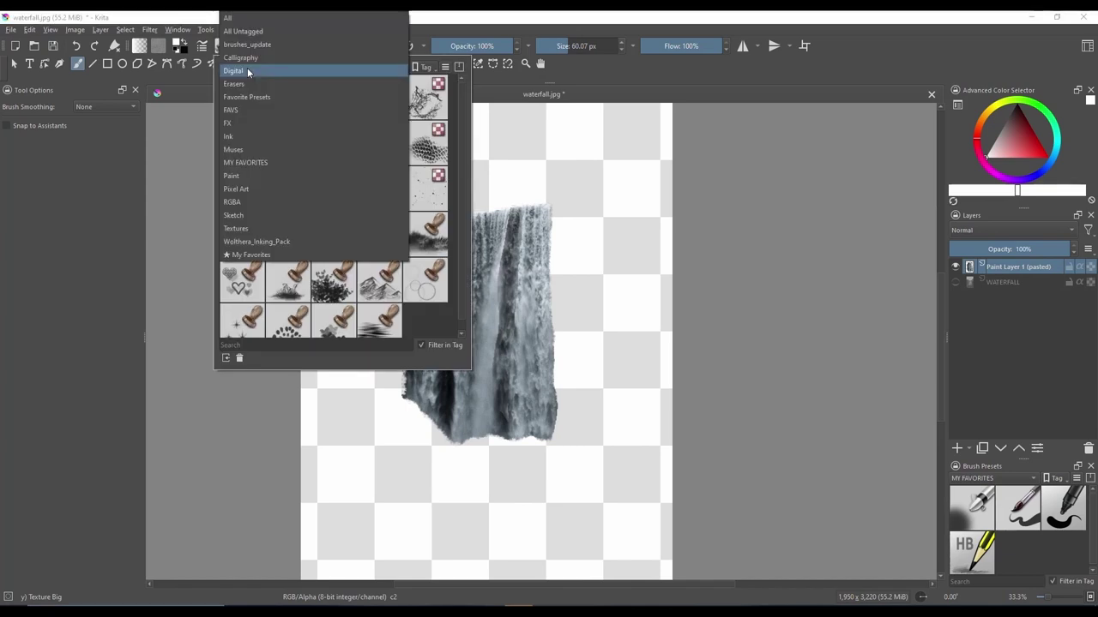
{"action": "left_click", "coordinate": [236, 19]}
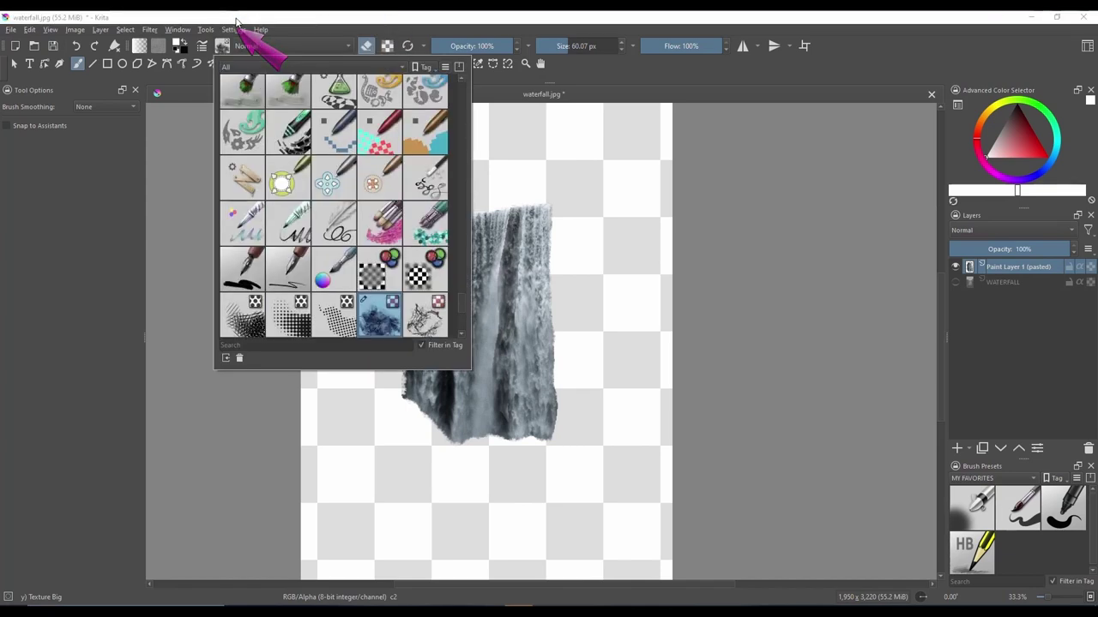
{"action": "left_click", "coordinate": [235, 345]}
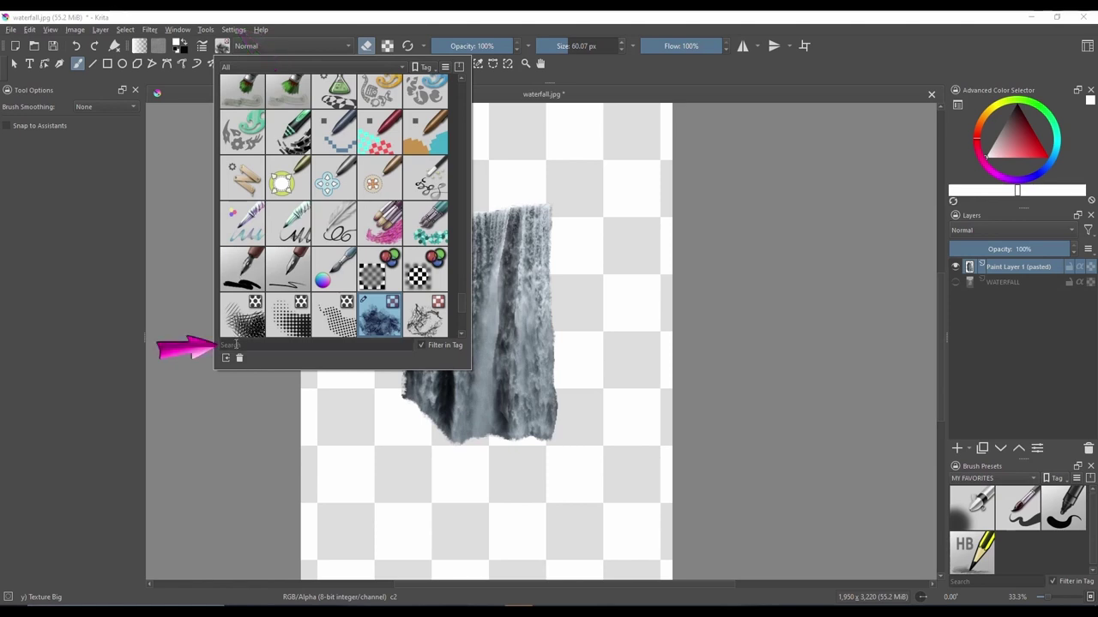
{"action": "type", "text": "CLOSE"}
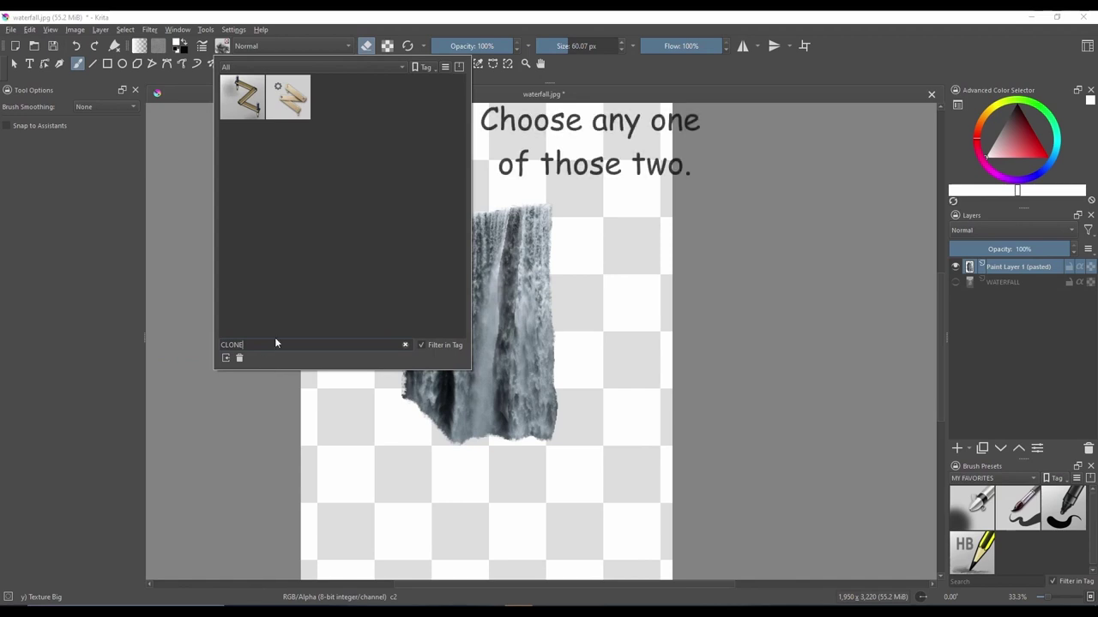
{"action": "left_click", "coordinate": [292, 103]}
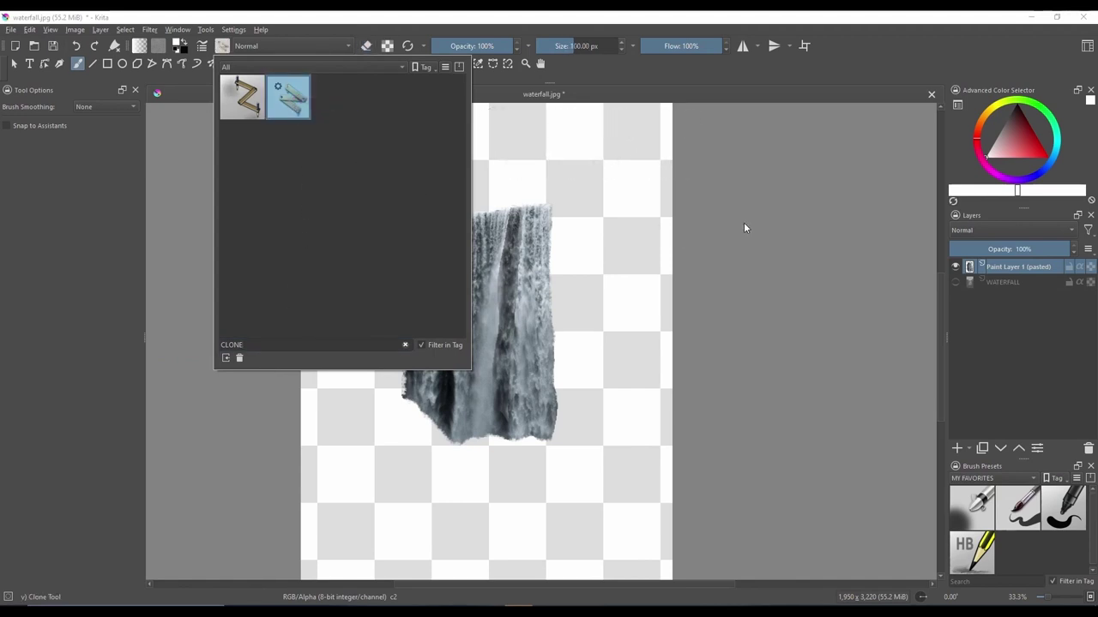
Clone water texture over the waterfall's top-left edge and set a new clone source
{"action": "scroll", "coordinate": [473, 276], "scroll_direction": "up", "scroll_amount": 1}
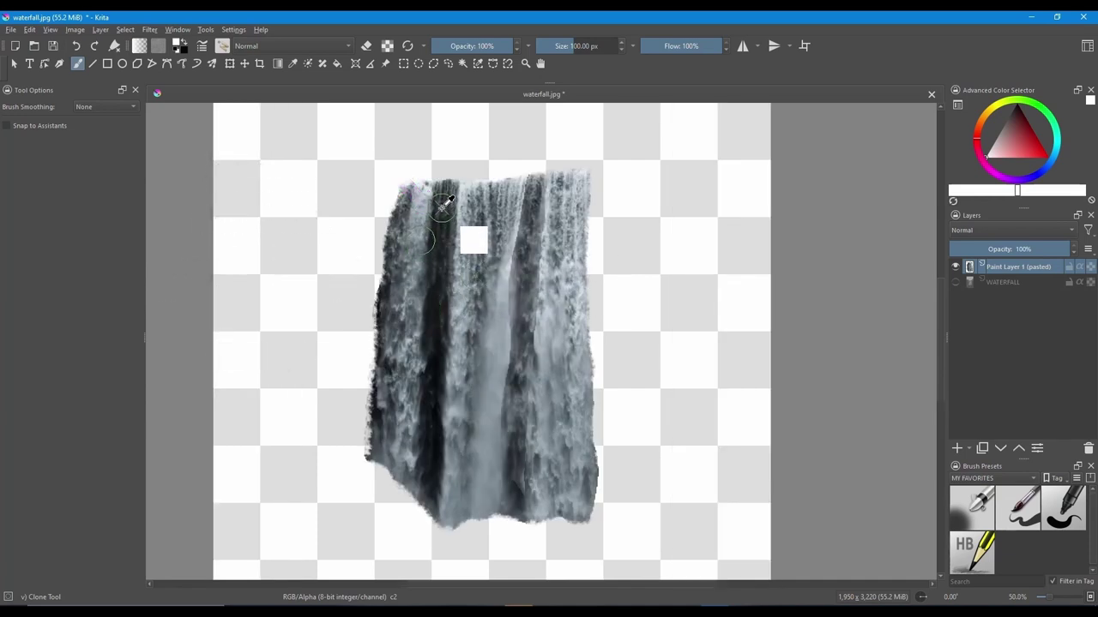
{"action": "mouse_move", "coordinate": [443, 204]}
{"action": "left_mouse_down"}
{"action": "mouse_move", "coordinate": [433, 399]}
{"action": "mouse_move", "coordinate": [463, 455]}
{"action": "mouse_move", "coordinate": [464, 444]}
{"action": "left_mouse_up"}
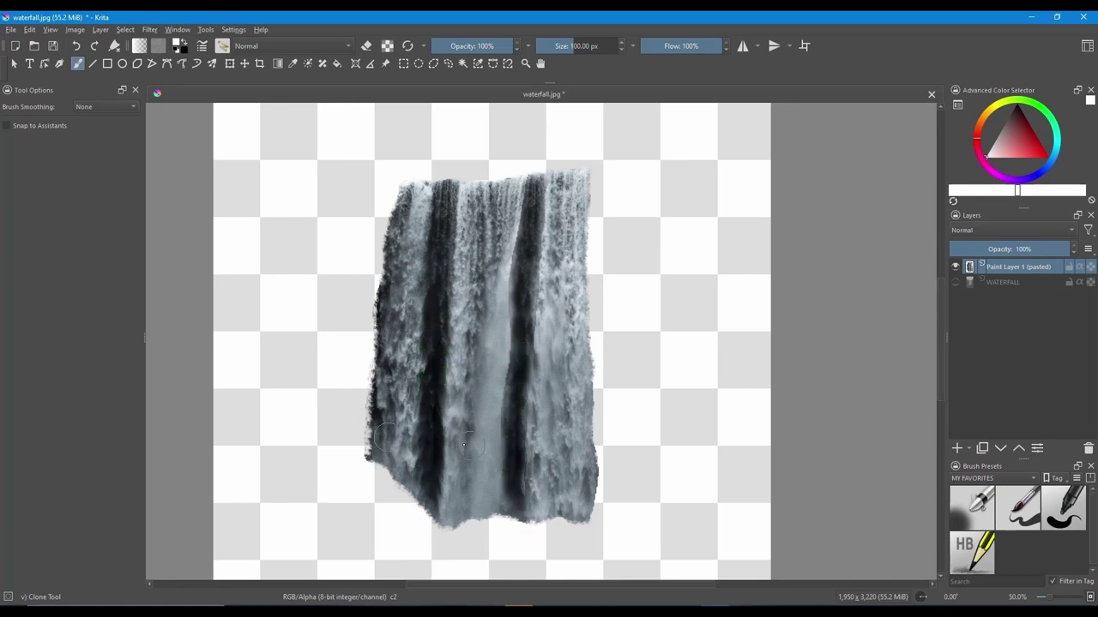
{"action": "left_click", "coordinate": [368, 363], "text": "ctrl"}
{"action": "left_click", "coordinate": [486, 409]}
{"action": "key", "text": "ctrl+z"}
Retexture the light central stream with cloned water, resetting the source on the right side
{"action": "mouse_move", "coordinate": [490, 378]}
{"action": "left_mouse_down"}
{"action": "mouse_move", "coordinate": [487, 446]}
{"action": "mouse_move", "coordinate": [497, 330]}
{"action": "mouse_move", "coordinate": [557, 274]}
{"action": "mouse_move", "coordinate": [554, 369]}
{"action": "mouse_move", "coordinate": [560, 309]}
{"action": "left_mouse_up"}
{"action": "left_click", "coordinate": [516, 250], "text": "ctrl"}
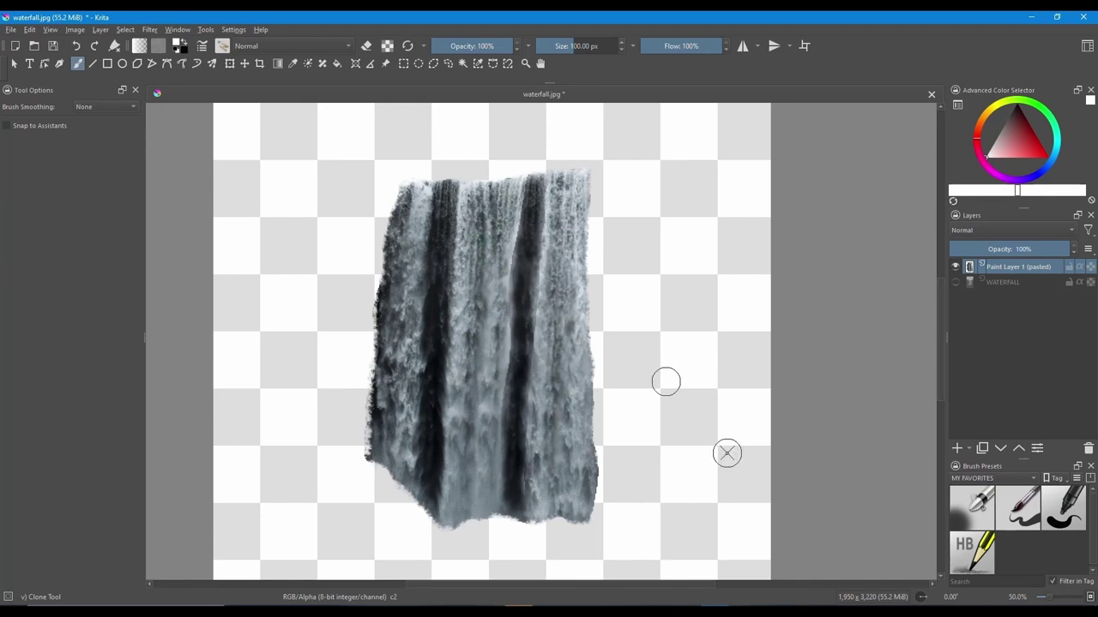
{"action": "left_click", "coordinate": [225, 46]}
Clear the CLONE search filter so presets from all tags show
{"action": "left_click", "coordinate": [255, 67]}
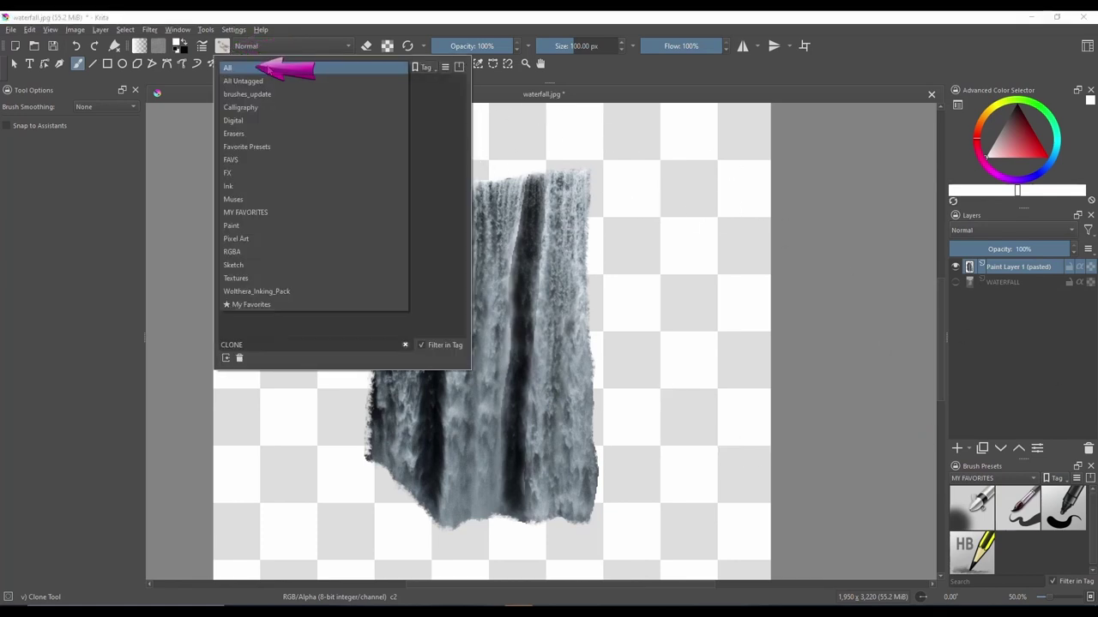
{"action": "left_click", "coordinate": [242, 69]}
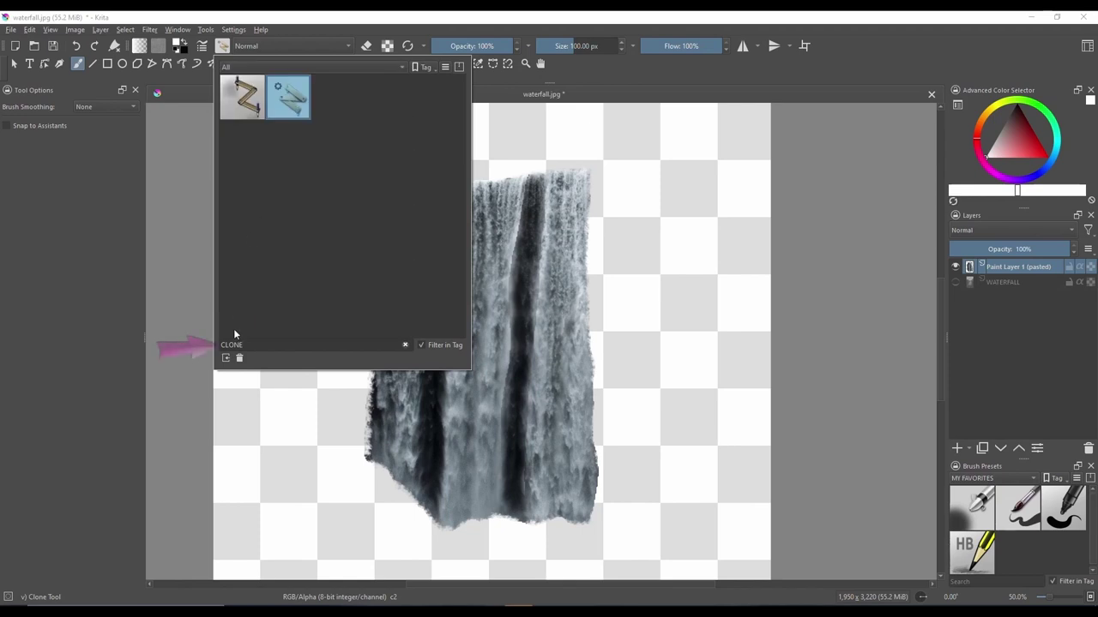
{"action": "double_click", "coordinate": [233, 345]}
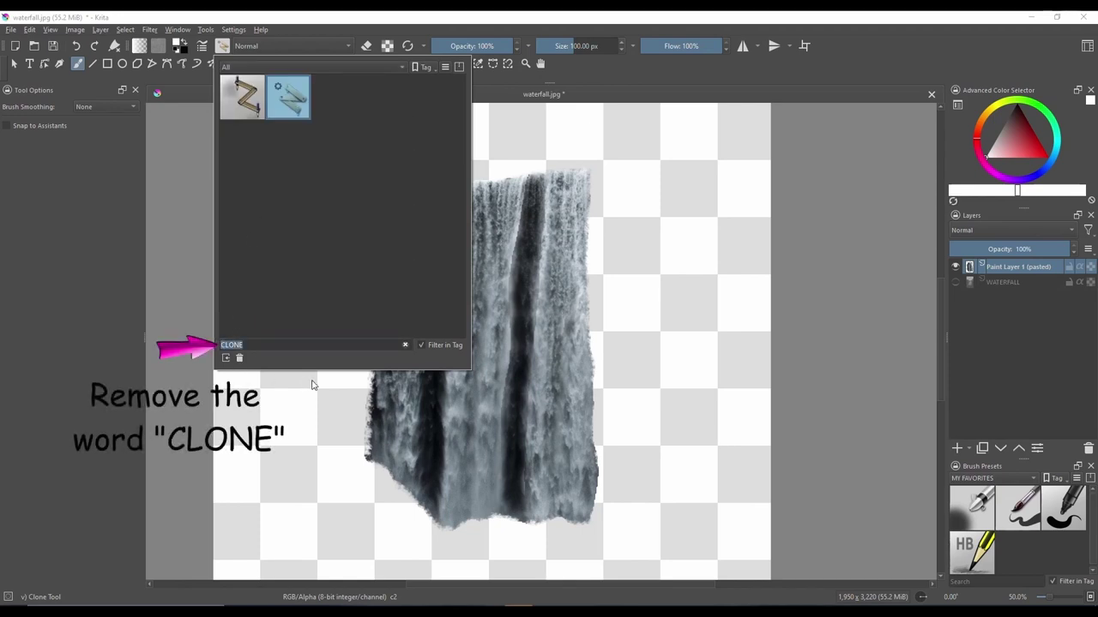
{"action": "key", "text": "BackSpace"}
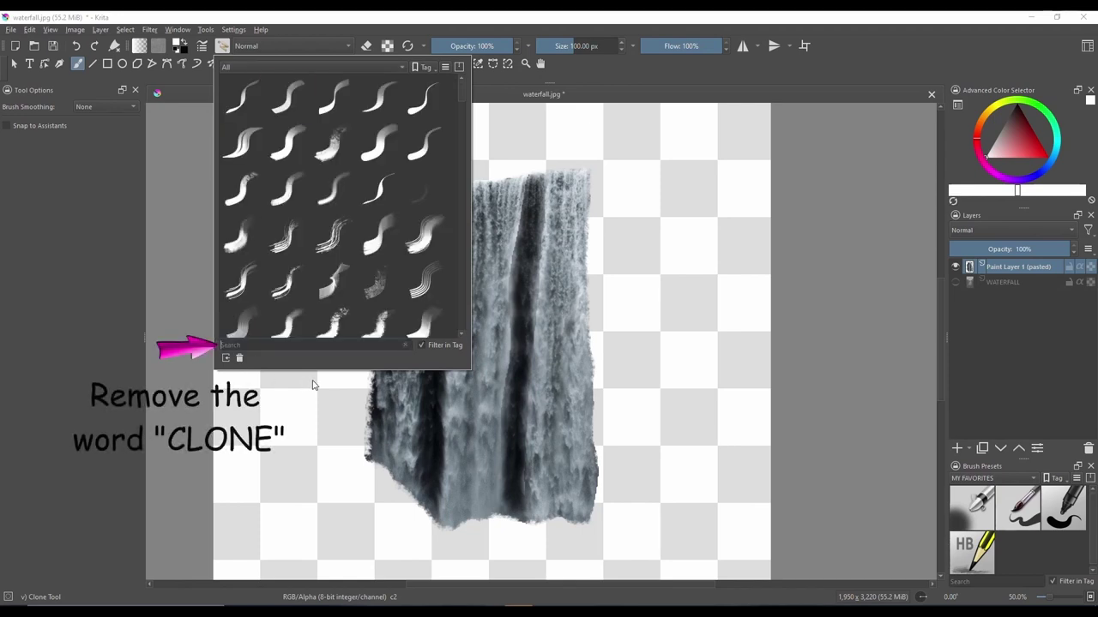
Choose Texture Big from the Textures tag and make the WATERFALL layer visible again
{"action": "left_click", "coordinate": [244, 67]}
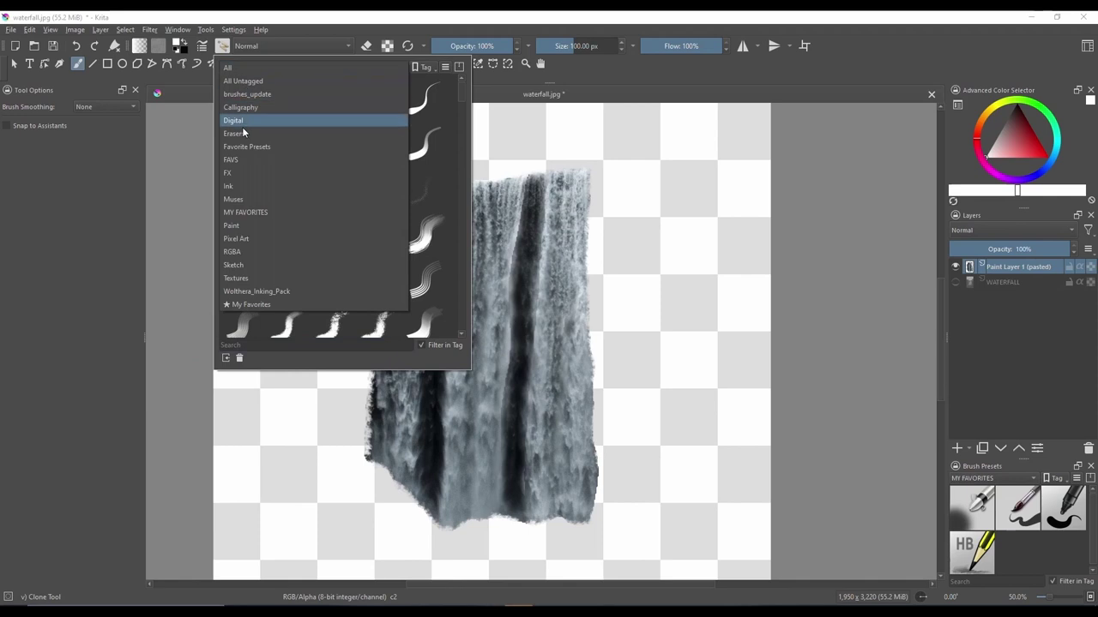
{"action": "left_click", "coordinate": [244, 280]}
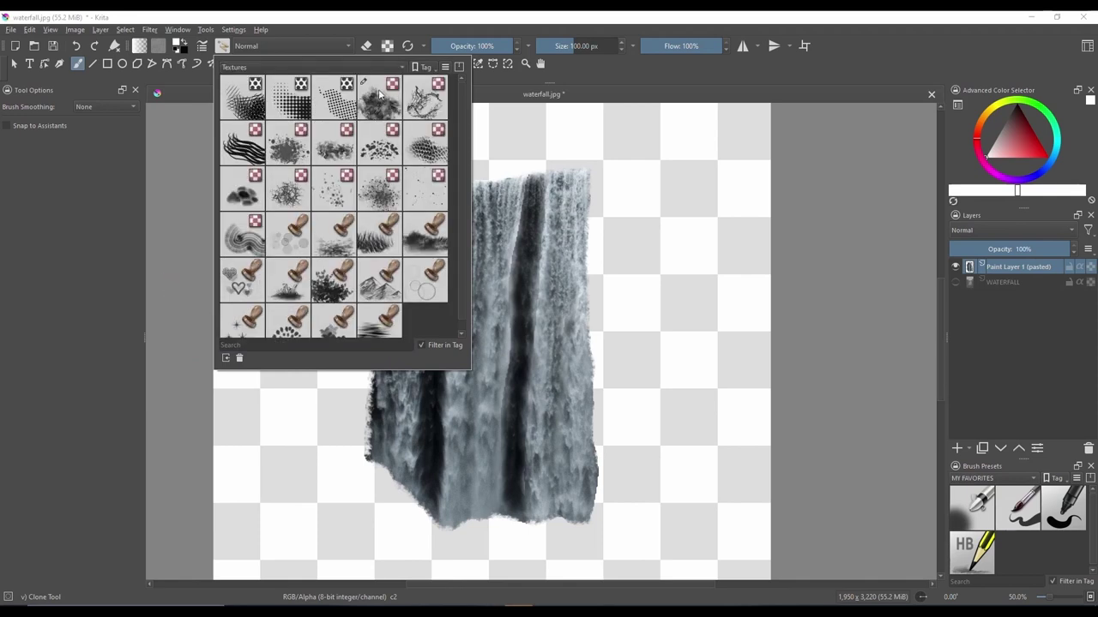
{"action": "mouse_move", "coordinate": [380, 101]}
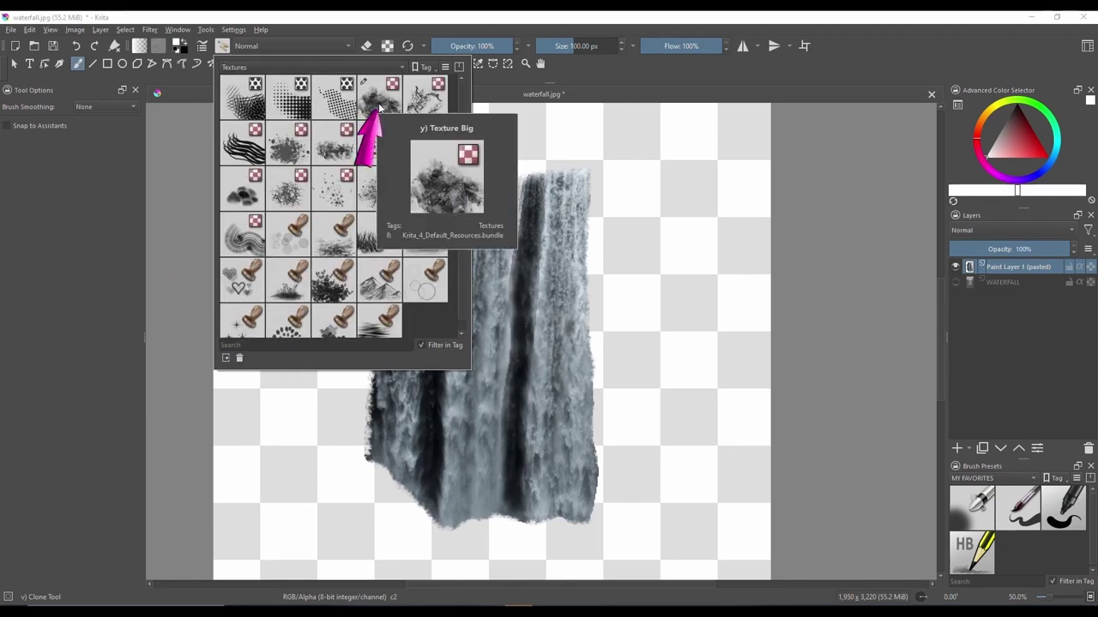
{"action": "left_click", "coordinate": [380, 101]}
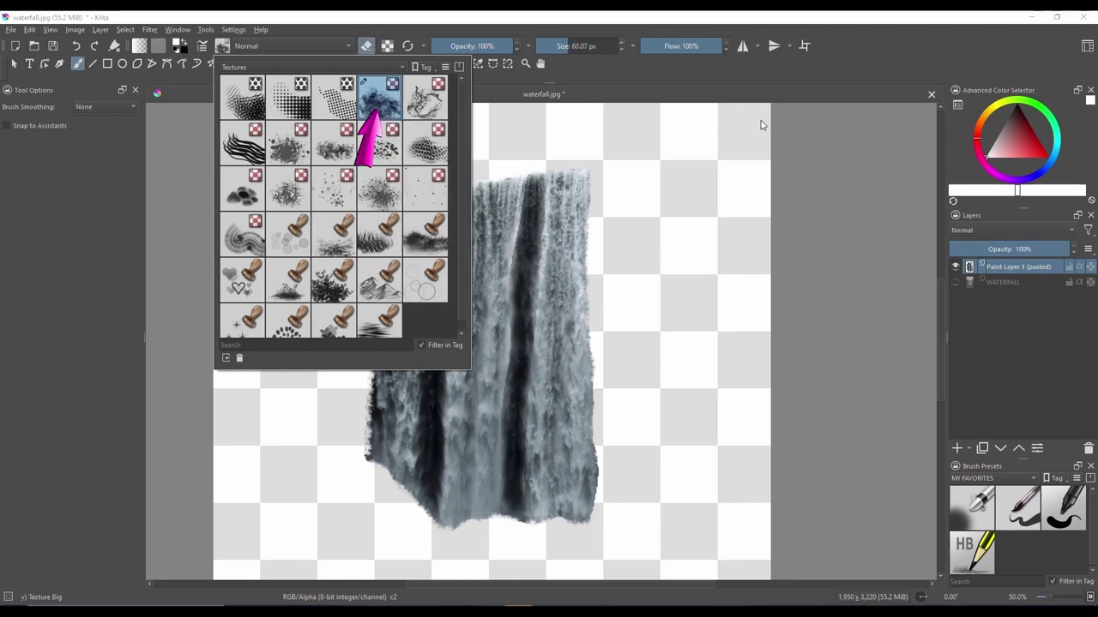
{"action": "left_click", "coordinate": [863, 73]}
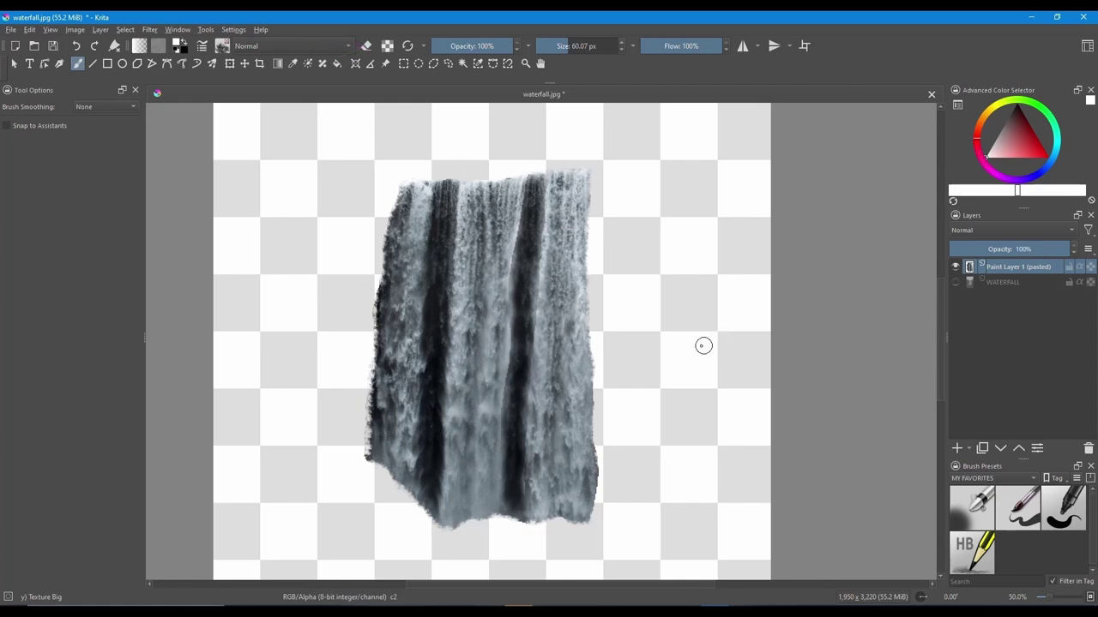
{"action": "left_click_drag", "start_coordinate": [496, 340], "coordinate": [508, 305]}
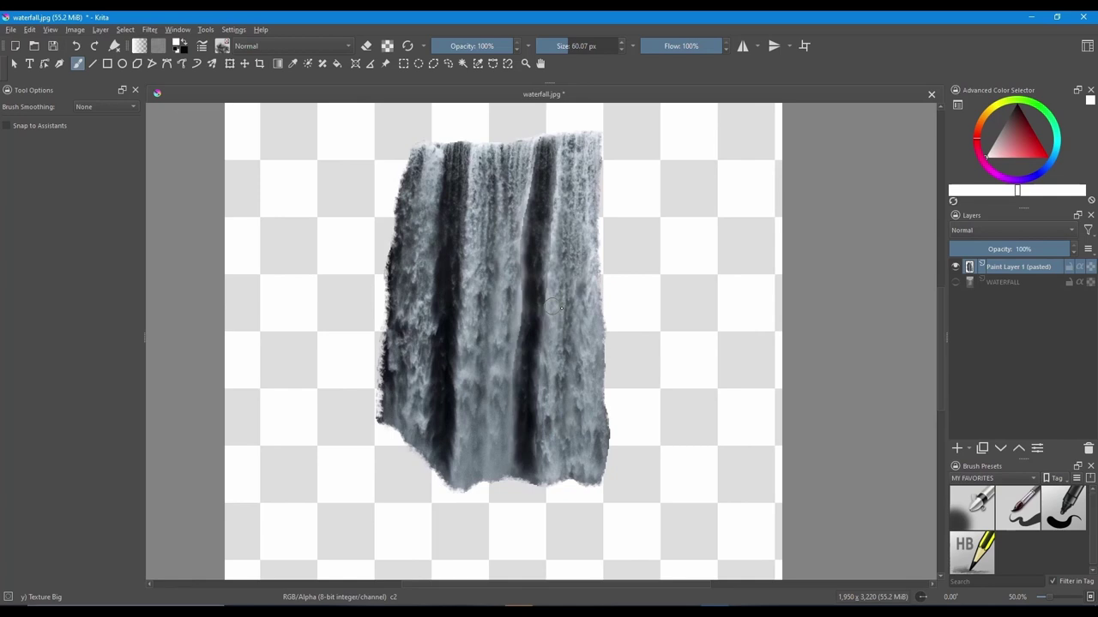
{"action": "left_click", "coordinate": [956, 282]}
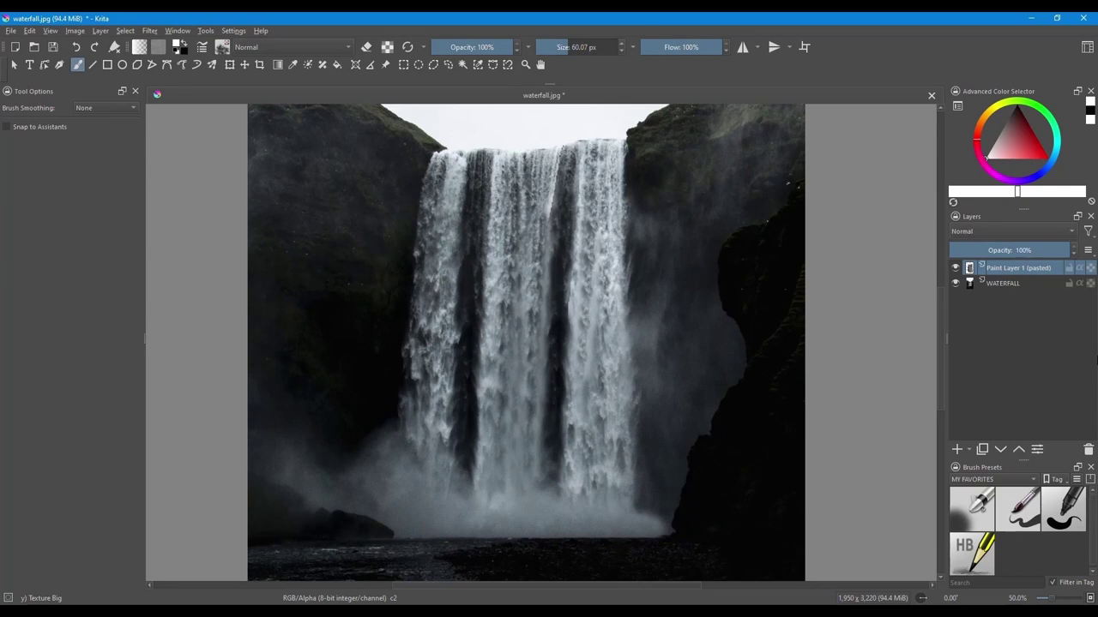
Switch to MY ANIMATION WORKSPACE to show the timeline and onion-skin panels
{"action": "left_click", "coordinate": [1087, 49]}
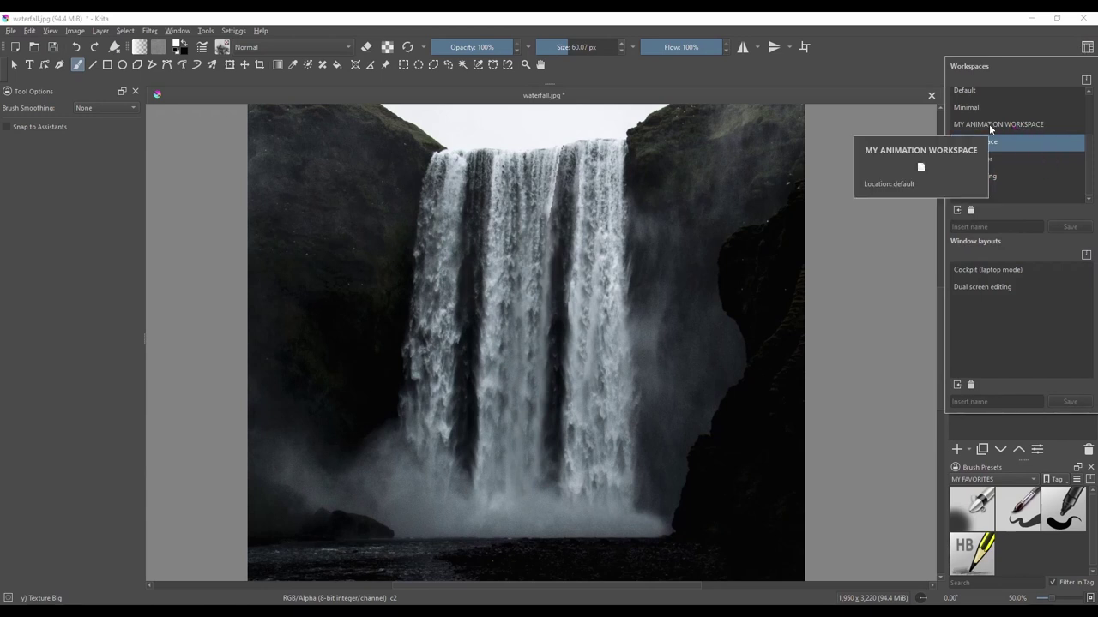
{"action": "left_click", "coordinate": [989, 125]}
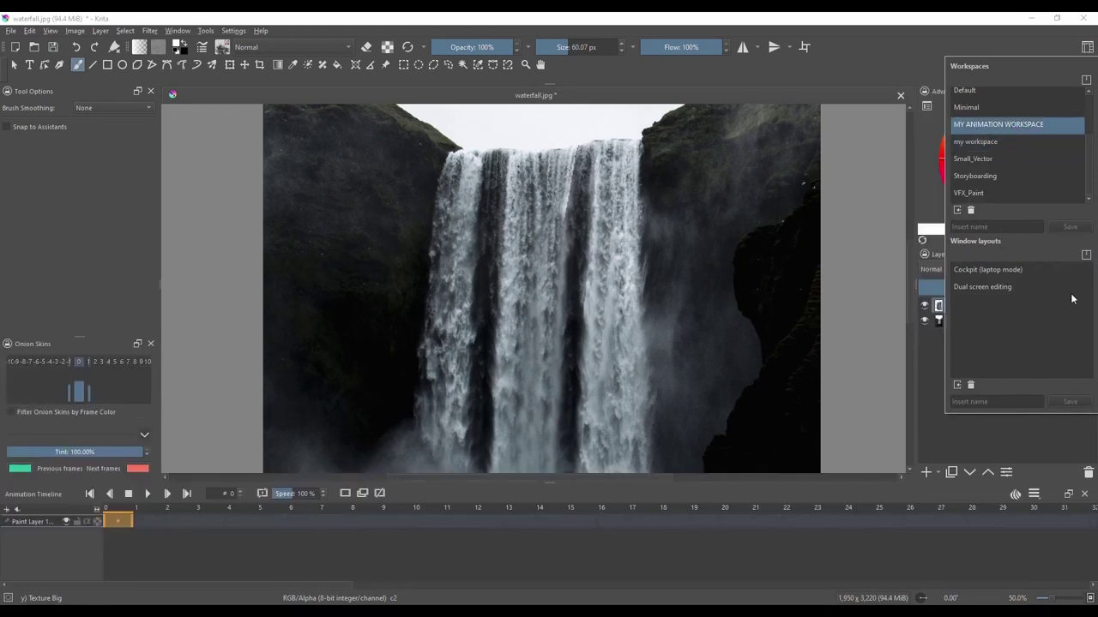
{"action": "left_click", "coordinate": [855, 185]}
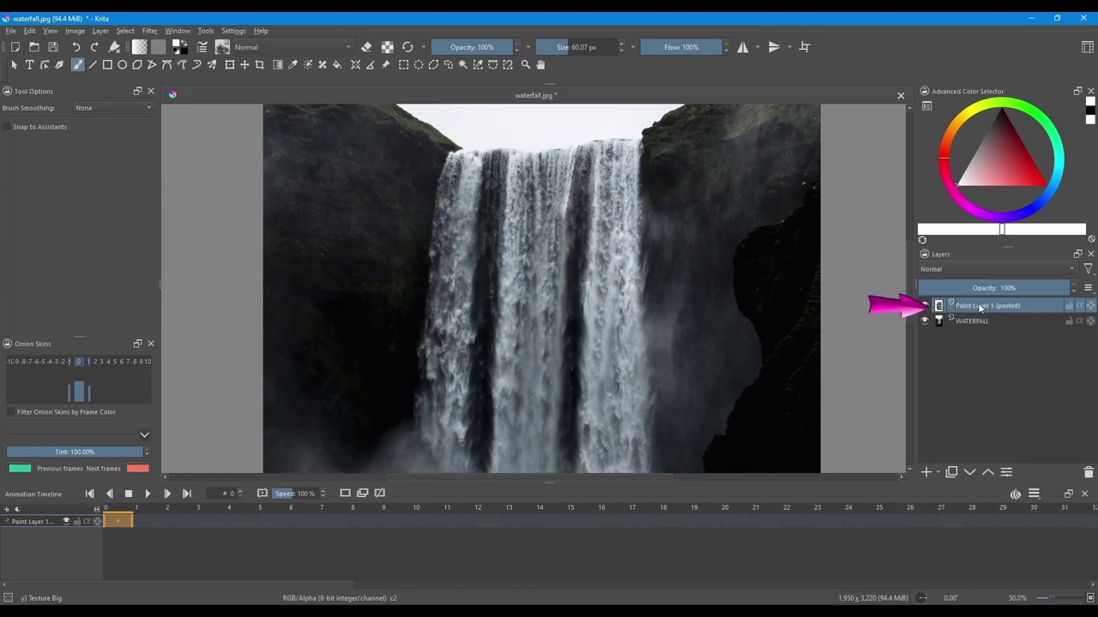
Rename the pasted water layer to 'Water isolated'
{"action": "key", "text": "F2"}
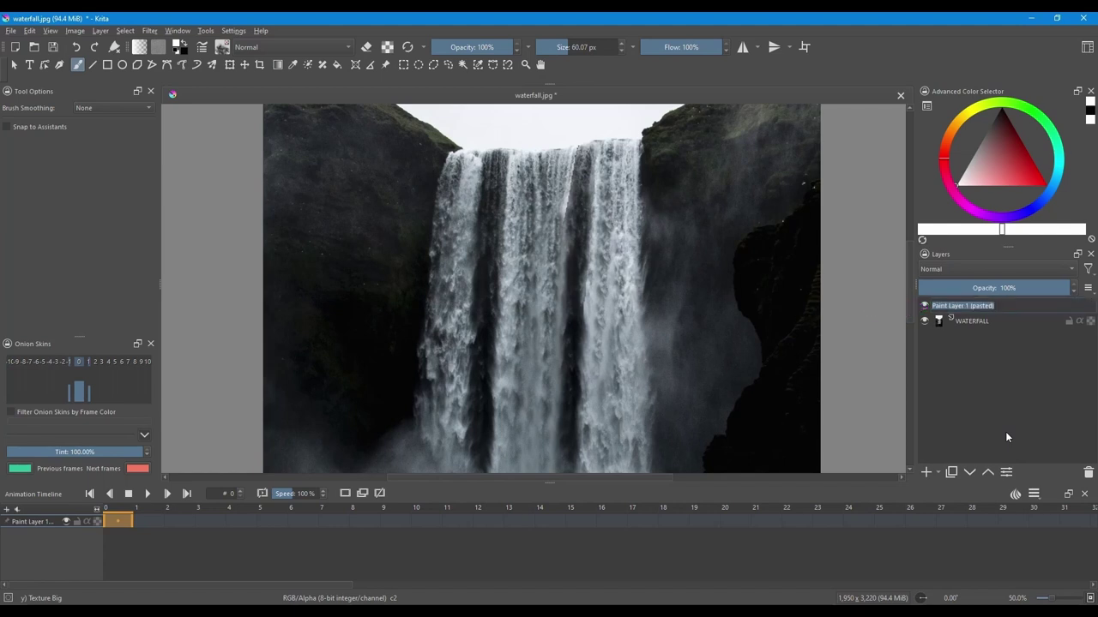
{"action": "type", "text": "Water"}
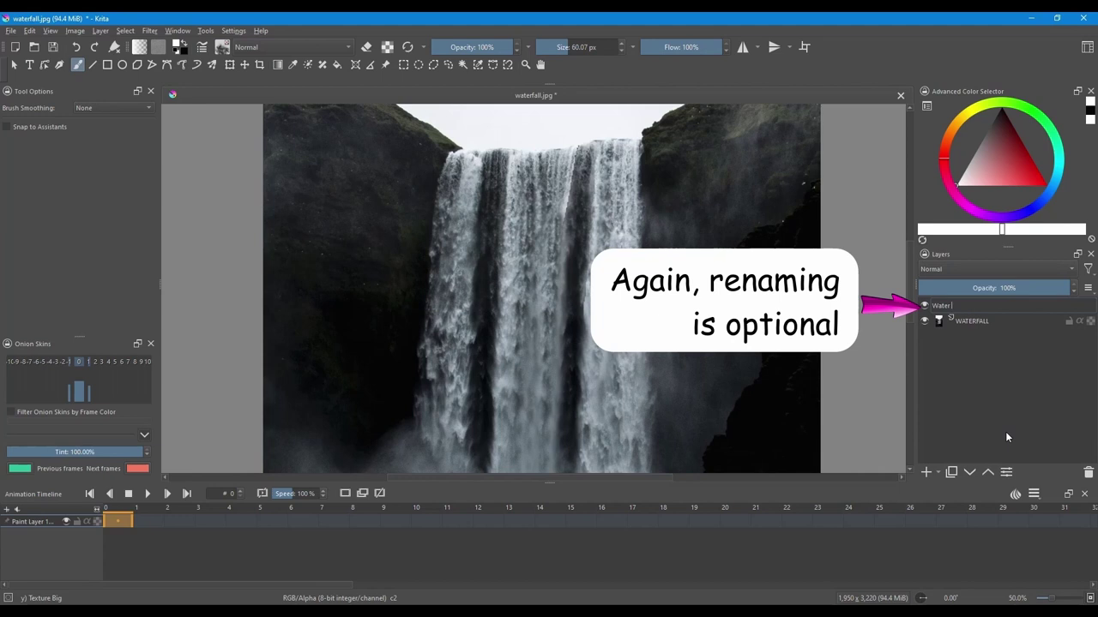
{"action": "type", "text": " isolated"}
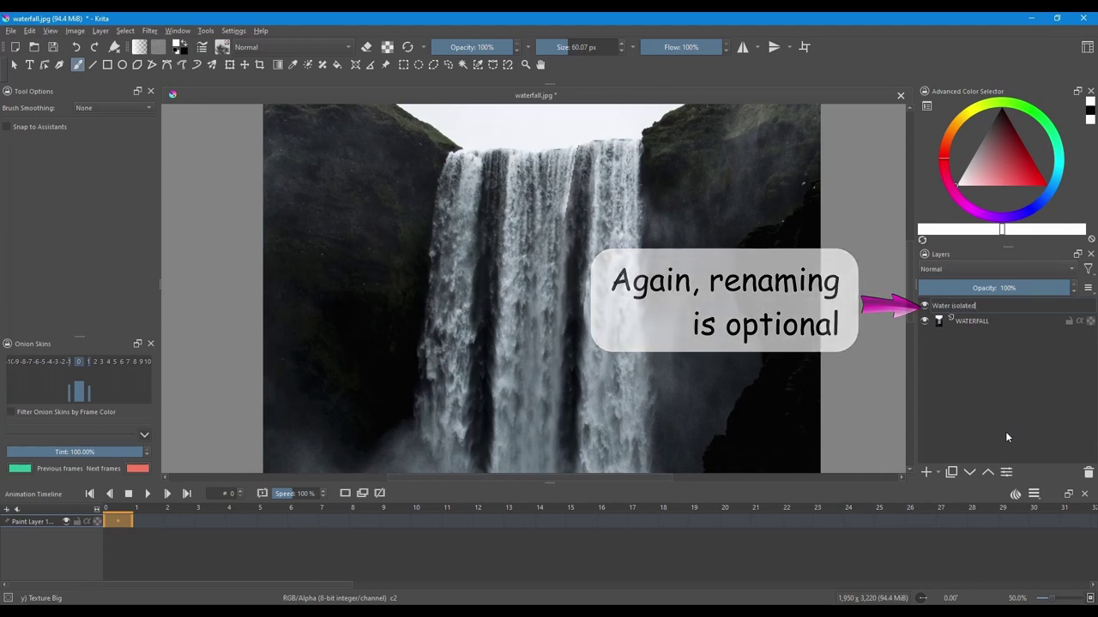
{"action": "key", "text": "Return"}
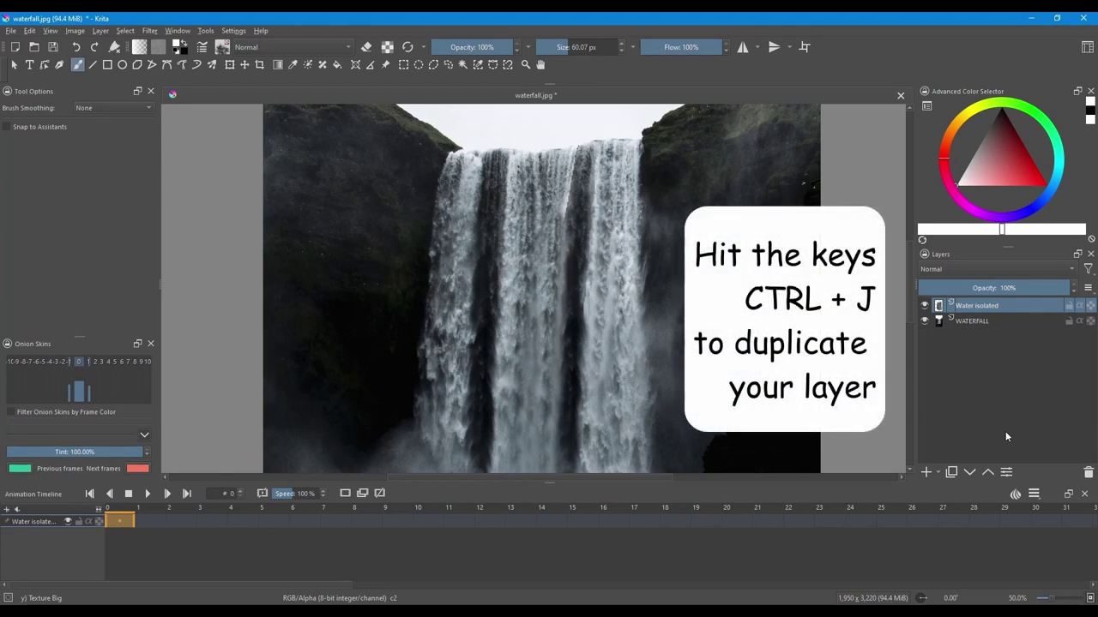
Duplicate Water isolated and name the copy 'water animated'
{"action": "key", "text": "ctrl+j"}
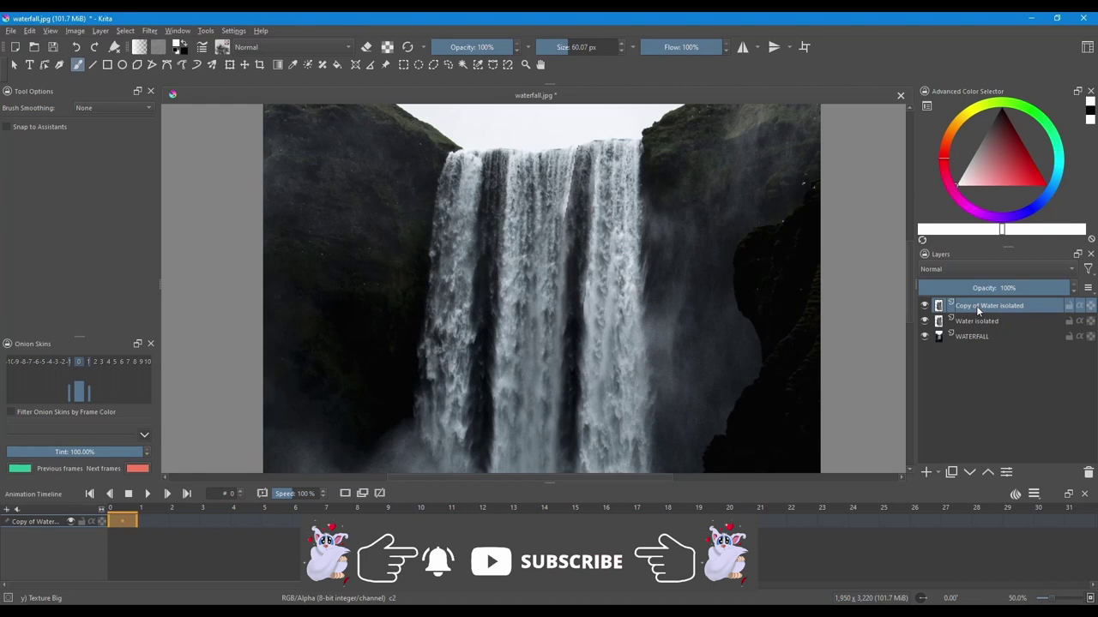
{"action": "double_click", "coordinate": [976, 305]}
{"action": "type", "text": "water"}
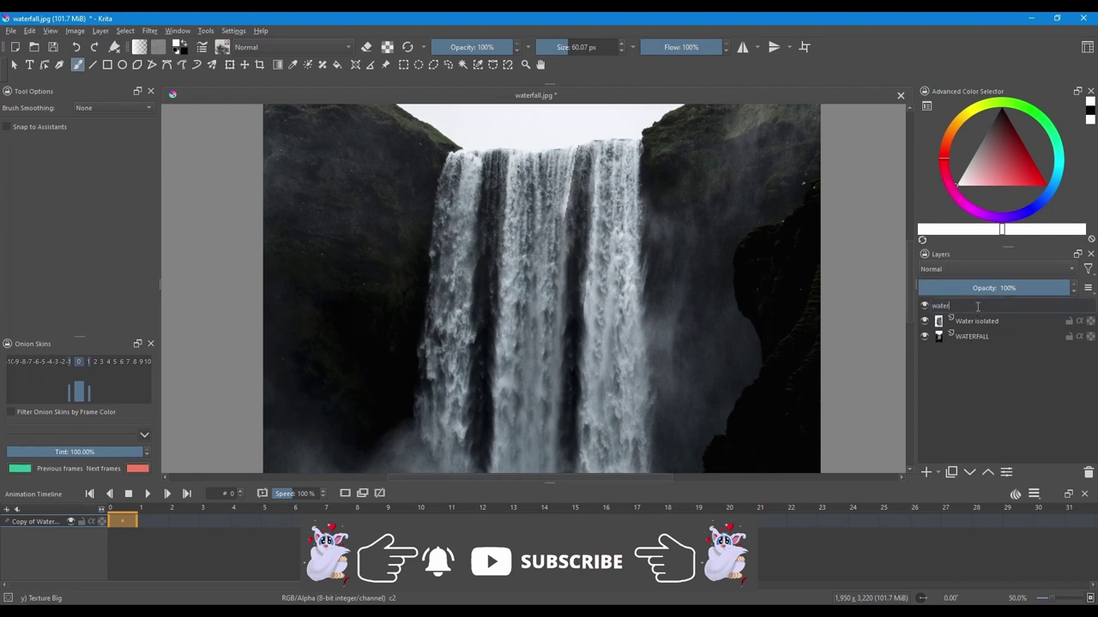
{"action": "type", "text": " animated"}
{"action": "key", "text": "Return"}
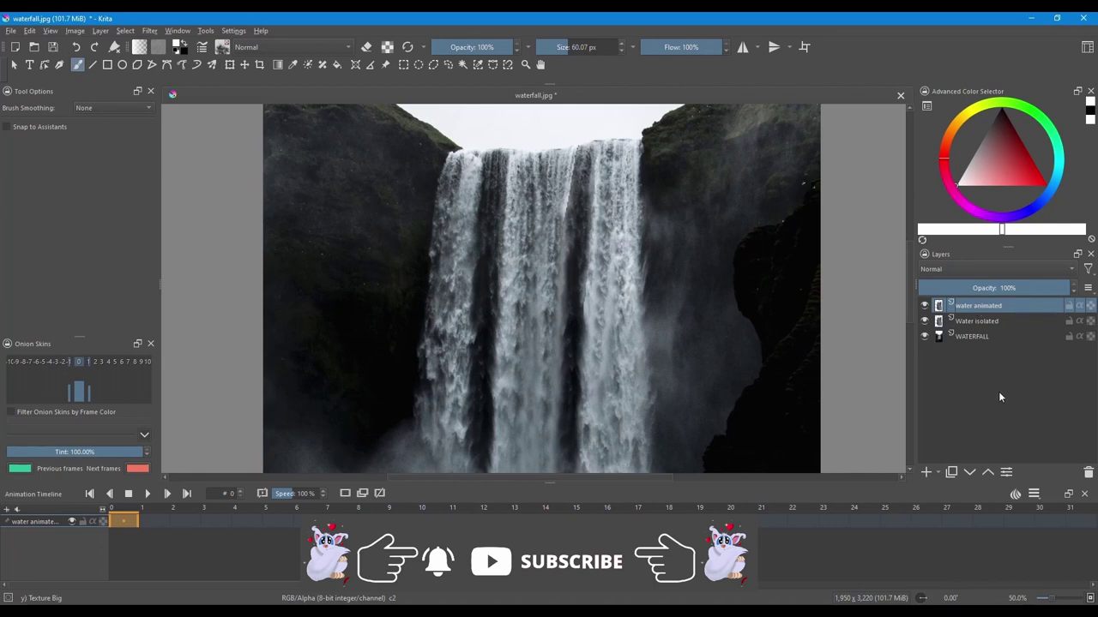
Group water animated and Water isolated into Group 1, then select water animated
{"action": "left_click", "coordinate": [992, 320], "text": "shift"}
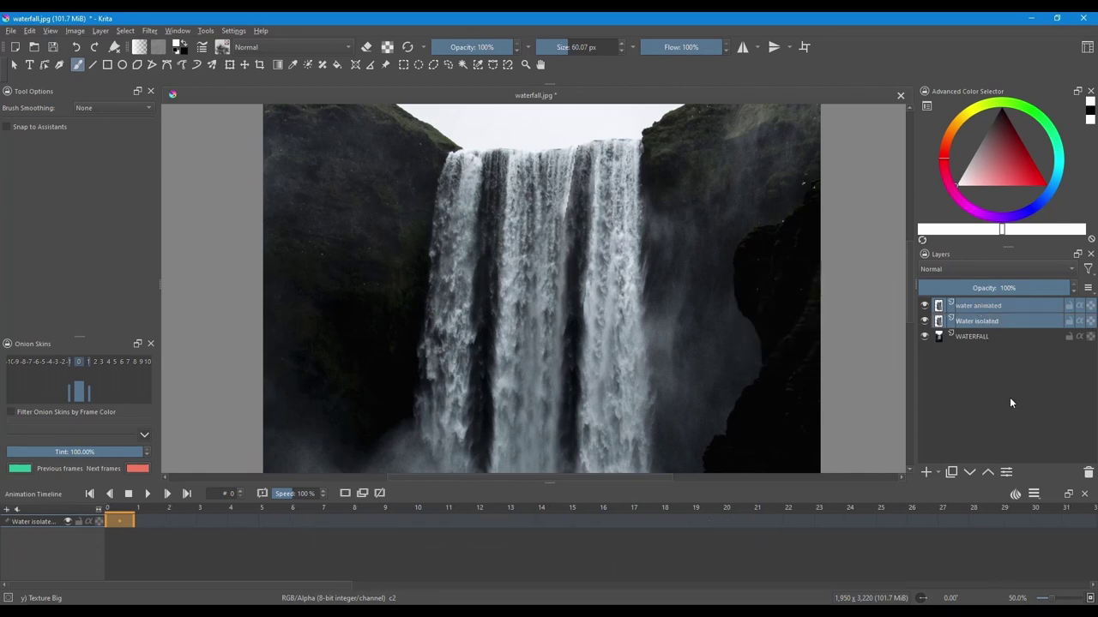
{"action": "key", "text": "ctrl+g"}
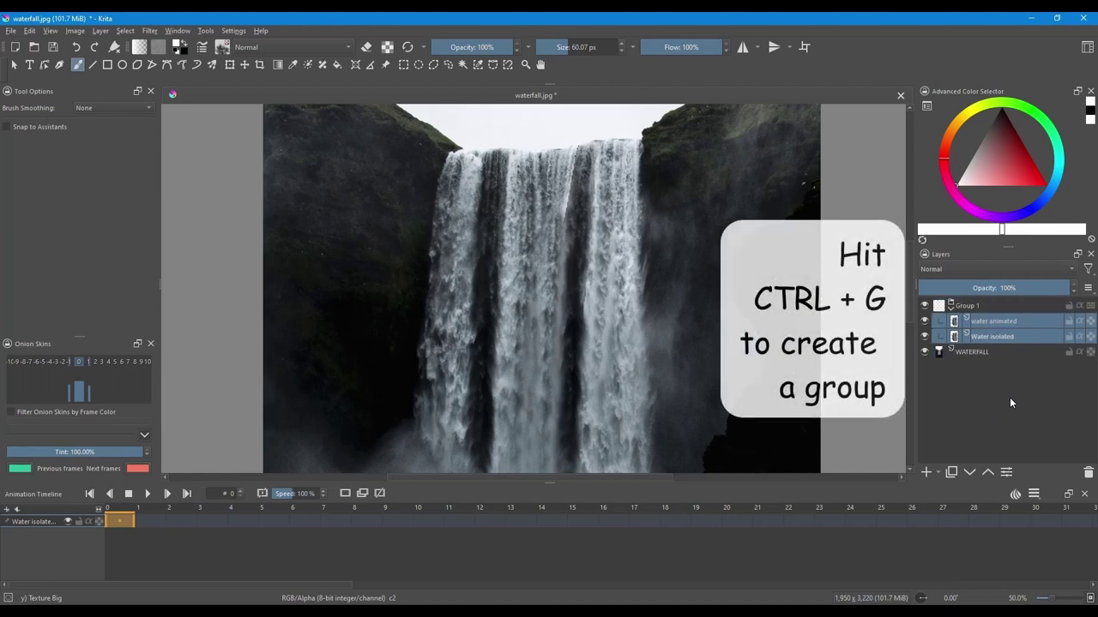
{"action": "left_click", "coordinate": [1009, 321]}
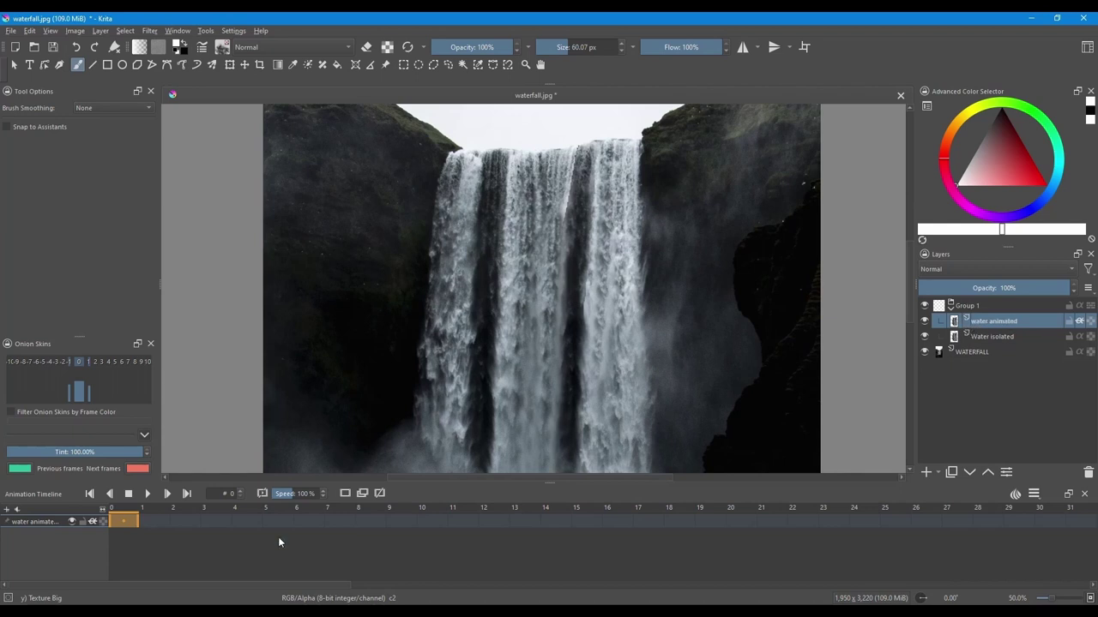
Create duplicate keyframes at frame 0 and frame 1 on the water animated layer
{"action": "right_click", "coordinate": [122, 520]}
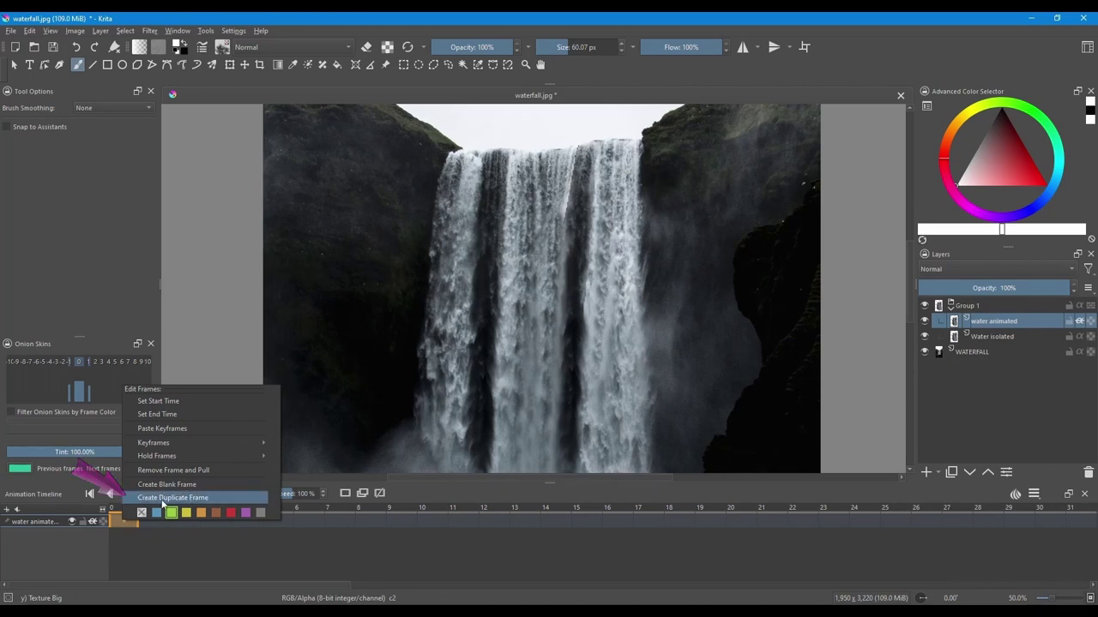
{"action": "left_click", "coordinate": [223, 496]}
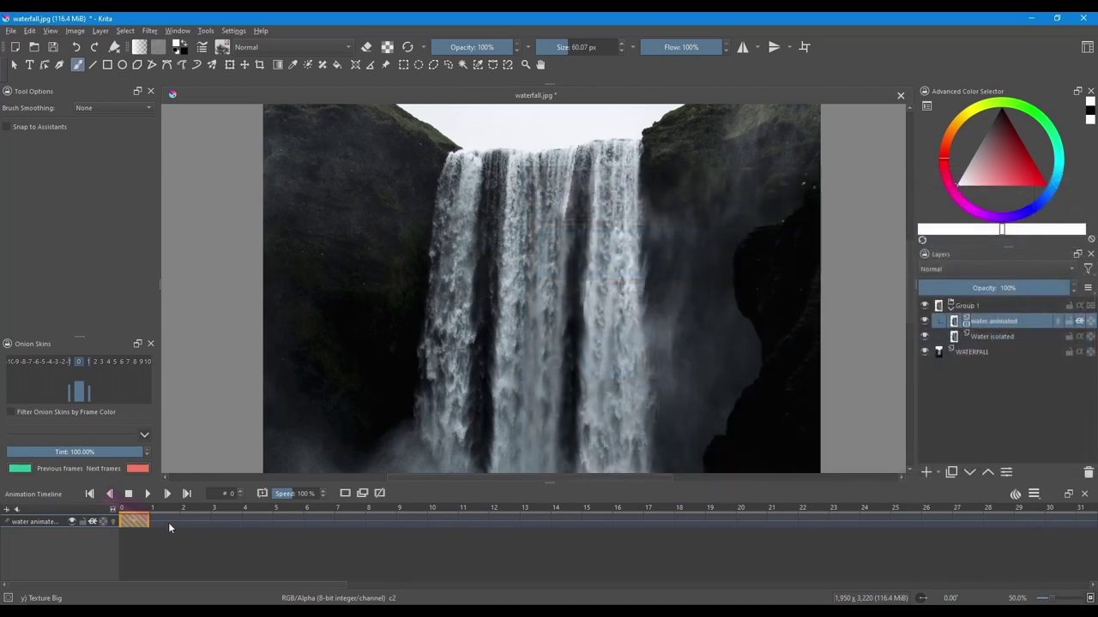
{"action": "left_click", "coordinate": [165, 521]}
{"action": "right_click", "coordinate": [164, 524]}
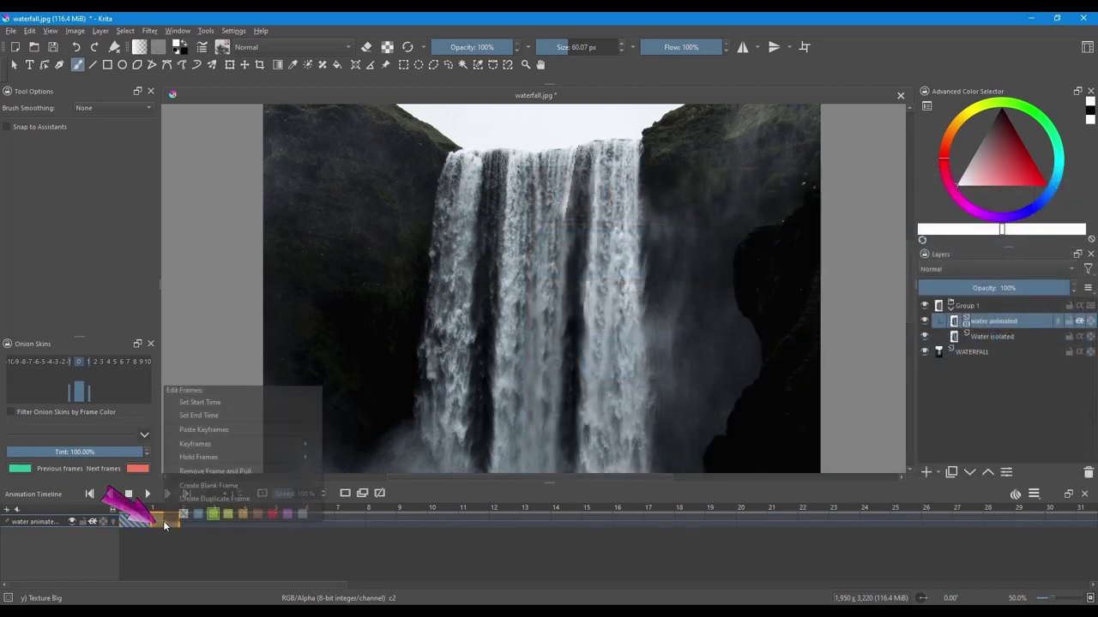
{"action": "left_click", "coordinate": [237, 500]}
{"action": "scroll", "coordinate": [499, 309], "scroll_direction": "down", "scroll_amount": 1}
{"action": "scroll", "coordinate": [498, 310], "scroll_direction": "down", "scroll_amount": 1}
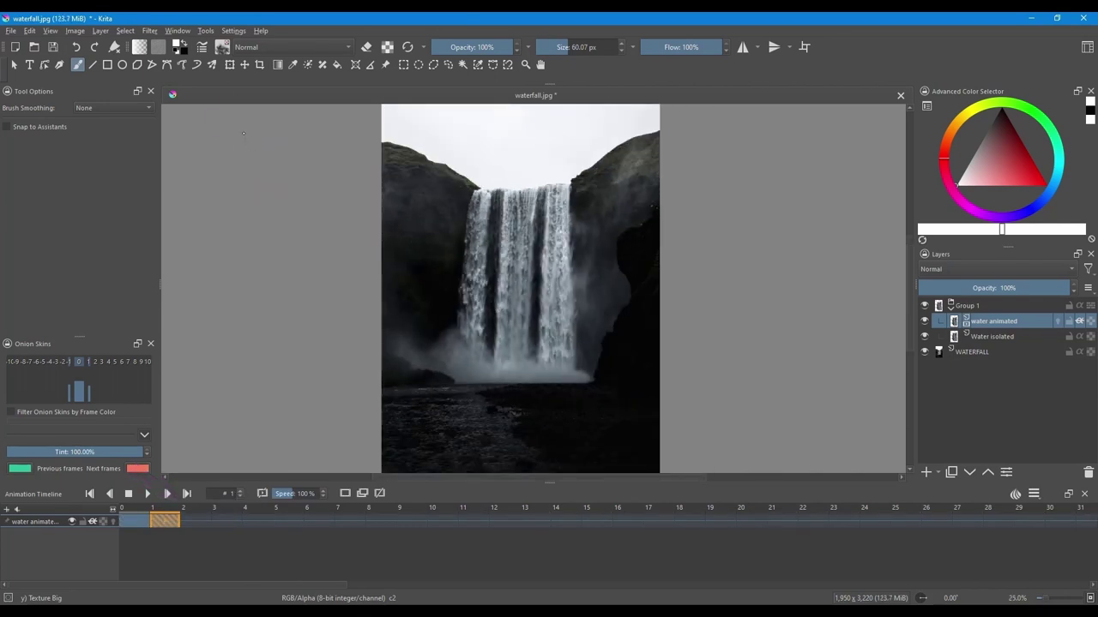
On frame 1, stretch the water layer slightly downward with the Transform tool and enable its onion skins
{"action": "left_click", "coordinate": [229, 65]}
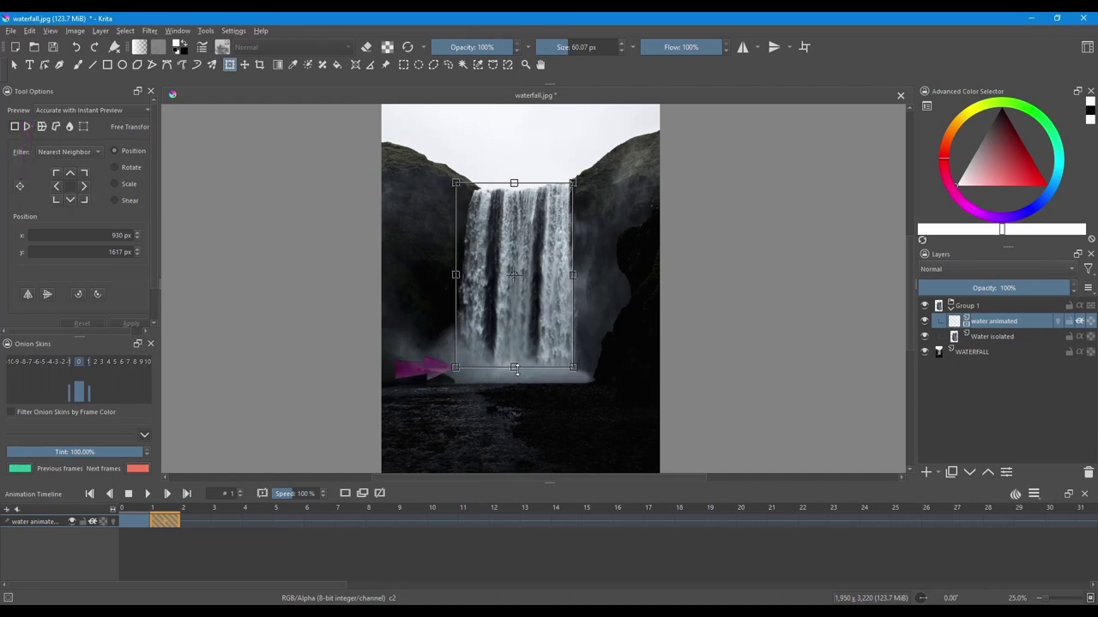
{"action": "left_click_drag", "start_coordinate": [515, 370], "coordinate": [516, 396]}
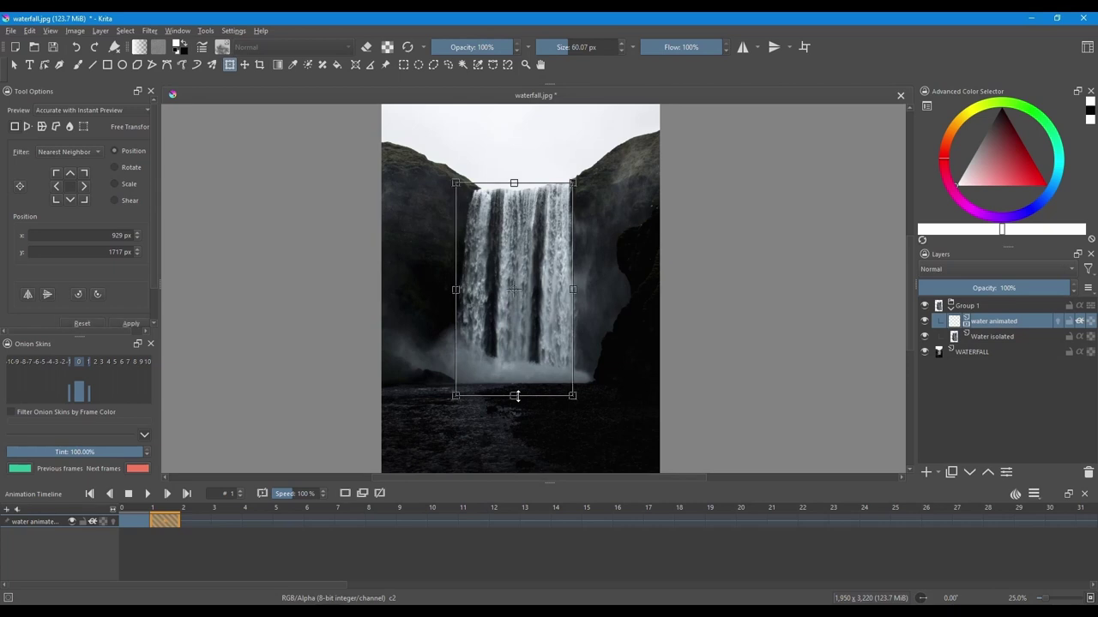
{"action": "left_click", "coordinate": [1080, 322]}
{"action": "key", "text": "Return"}
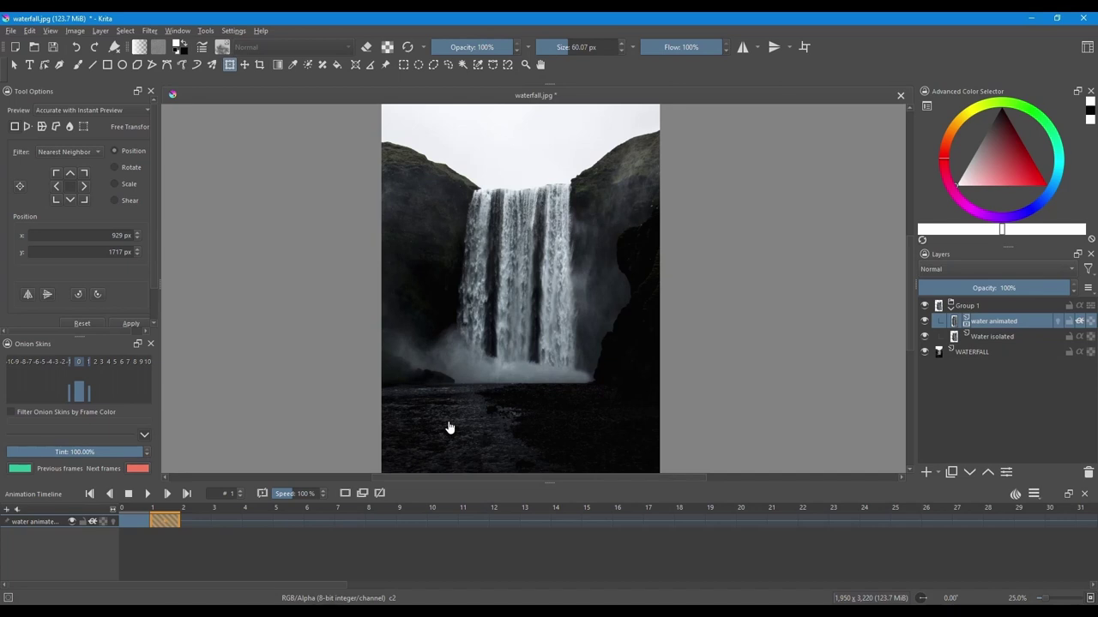
Add a duplicate keyframe at frame 2 and stretch the water further down to y 1787 px
{"action": "left_click", "coordinate": [196, 520]}
{"action": "right_click", "coordinate": [195, 520]}
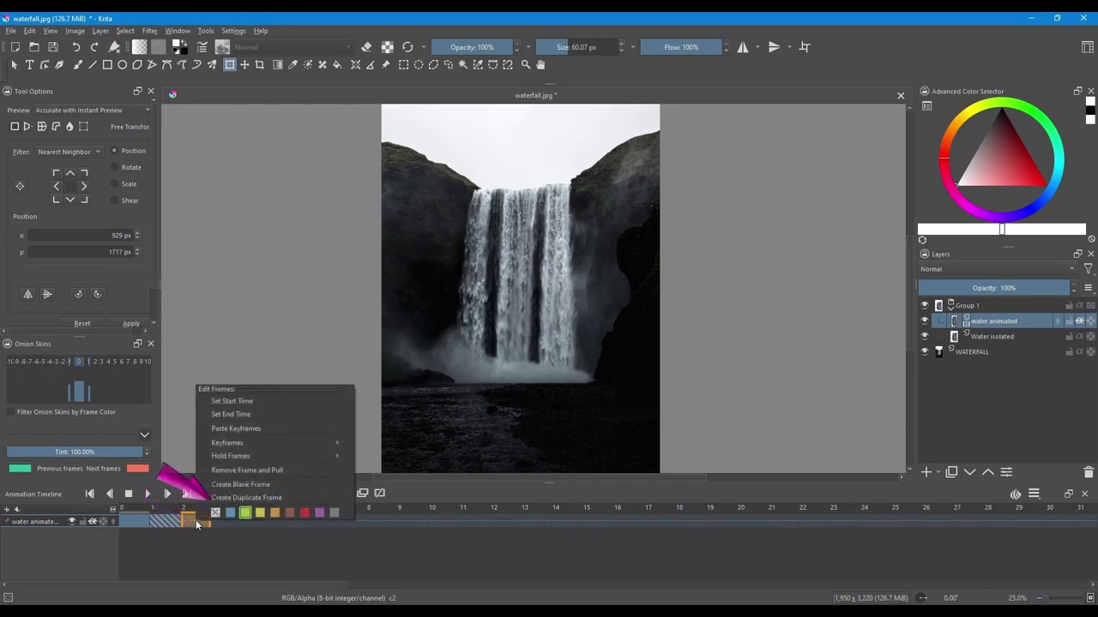
{"action": "left_click", "coordinate": [234, 496]}
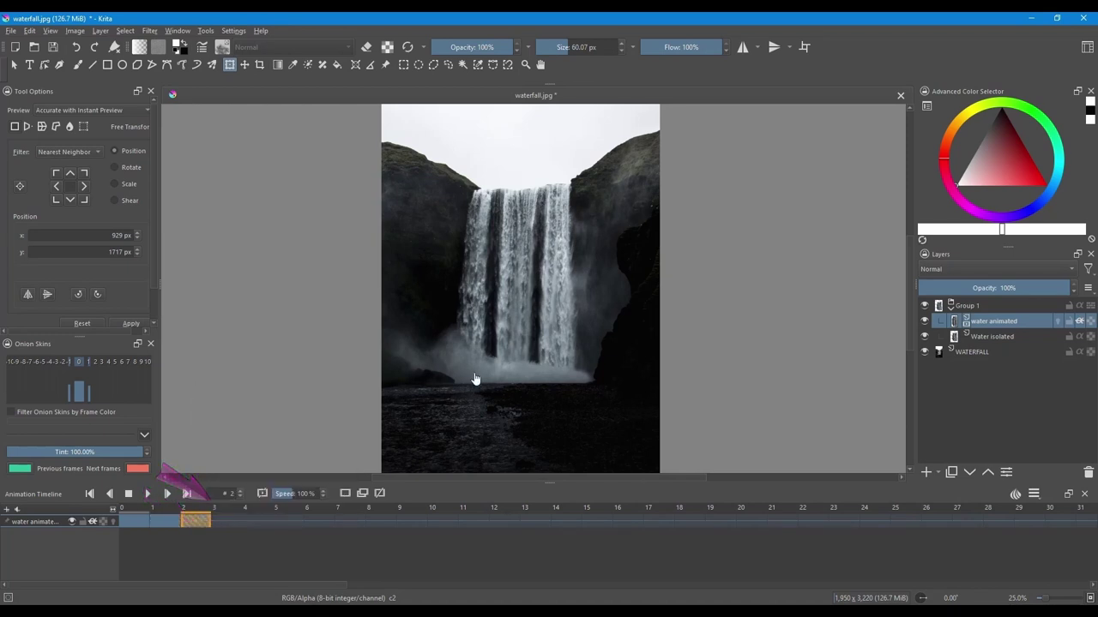
{"action": "left_click", "coordinate": [532, 282]}
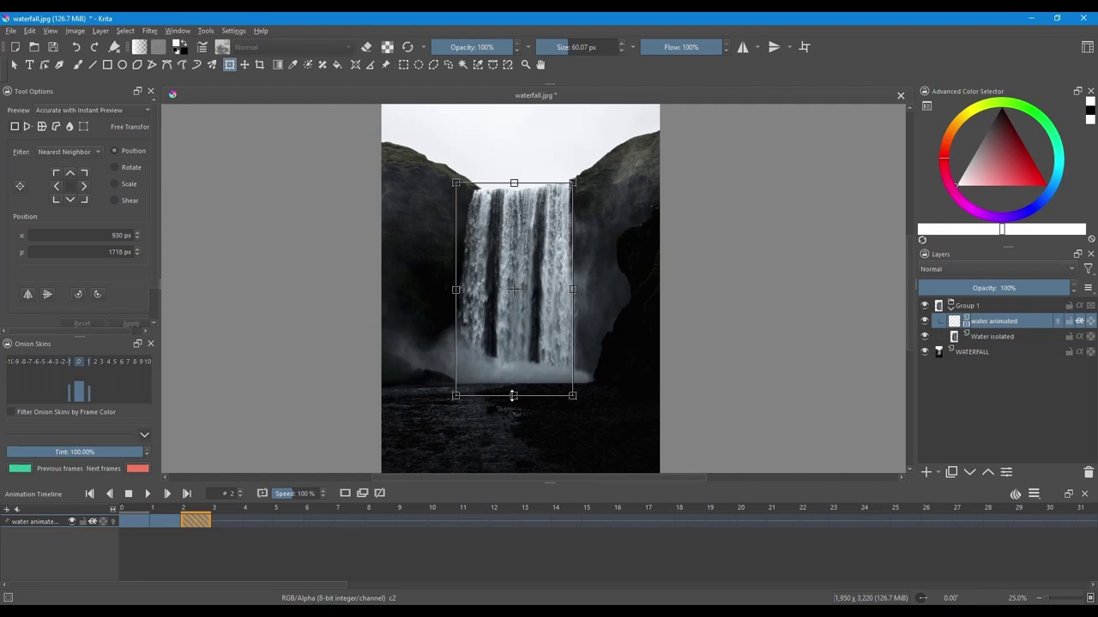
{"action": "left_click_drag", "start_coordinate": [513, 395], "coordinate": [511, 416]}
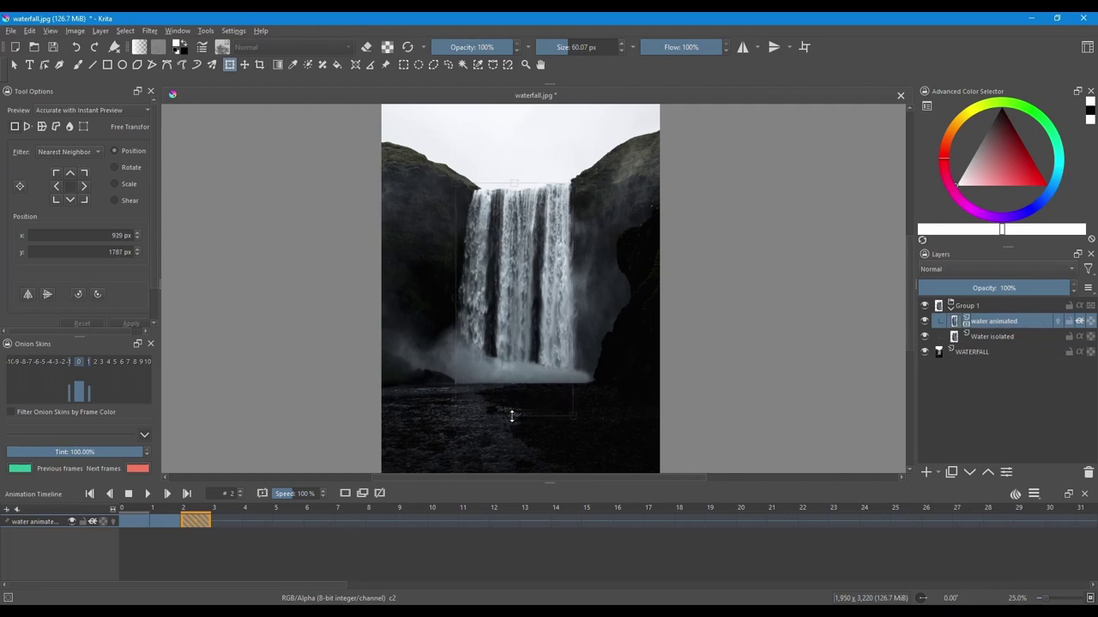
{"action": "key", "text": "Return"}
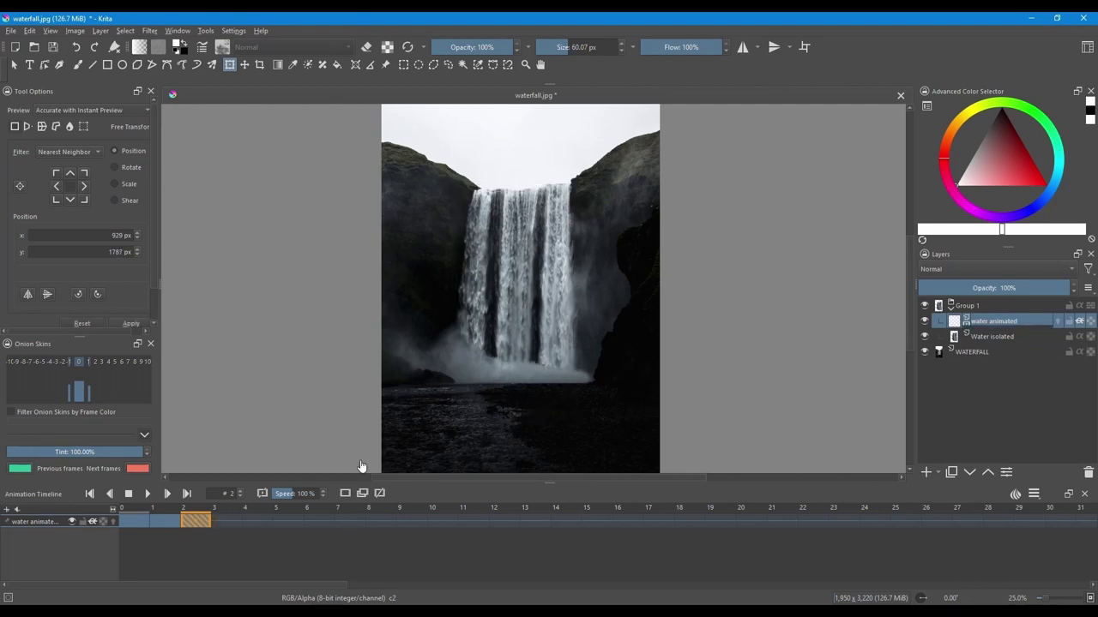
Add duplicate keyframes at frames 3 and 4, stretching the water further down on each
{"action": "left_click", "coordinate": [220, 521]}
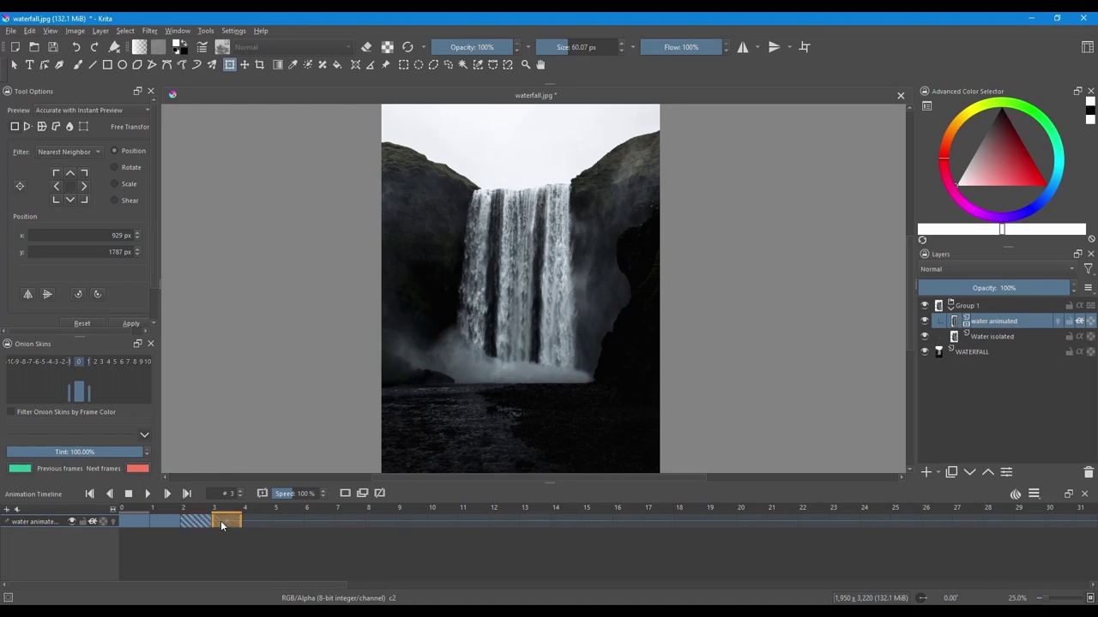
{"action": "right_click", "coordinate": [221, 522]}
{"action": "left_click", "coordinate": [274, 499]}
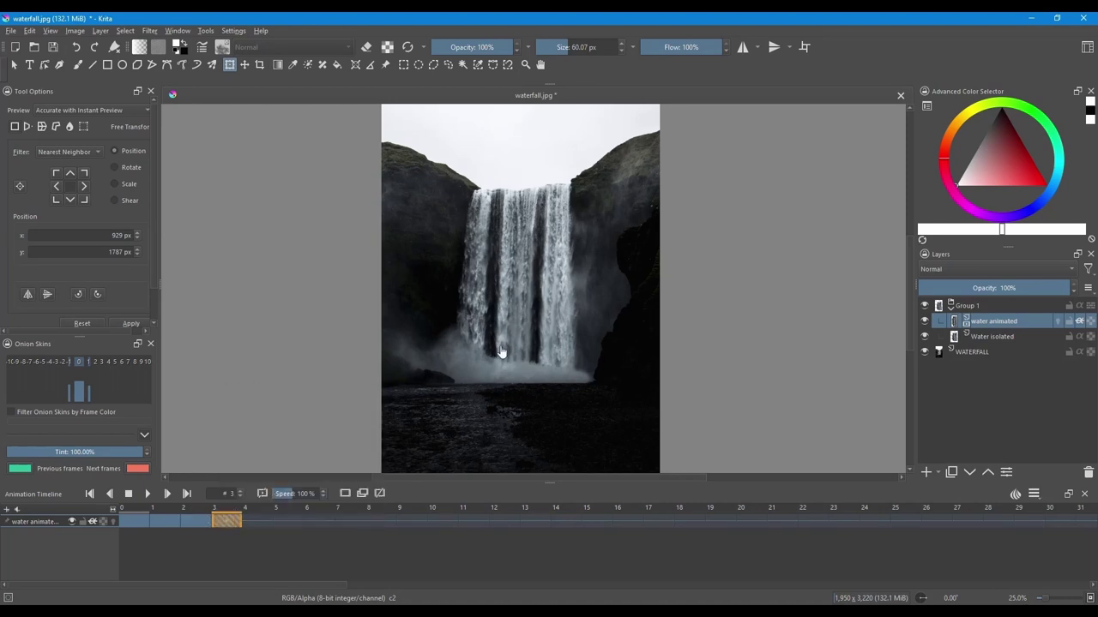
{"action": "left_click", "coordinate": [501, 305]}
{"action": "left_click_drag", "start_coordinate": [514, 416], "coordinate": [517, 445]}
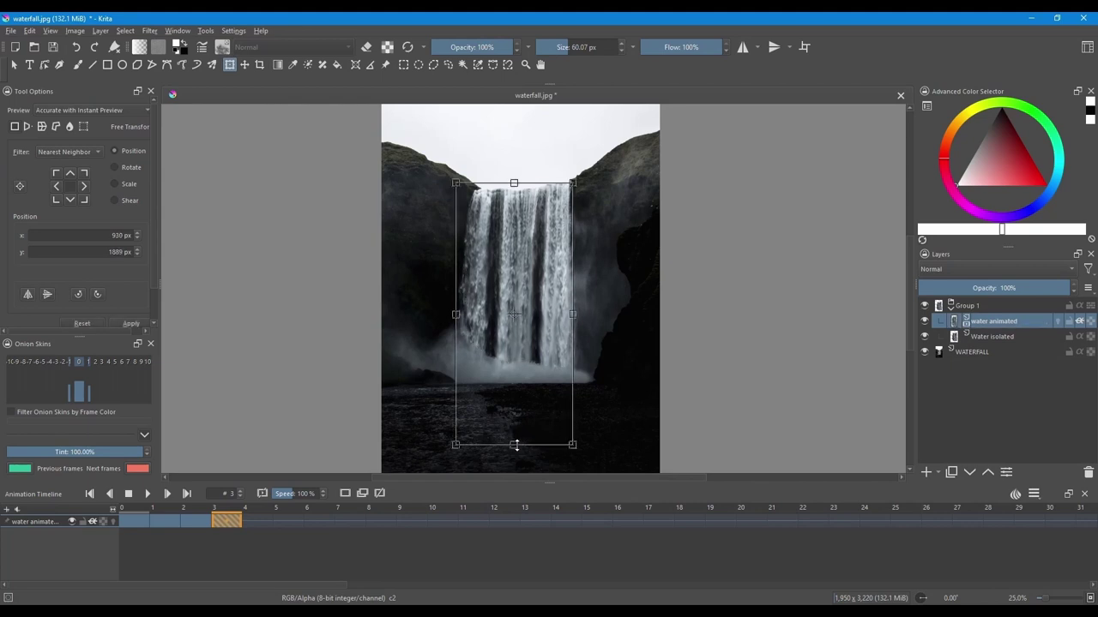
{"action": "key", "text": "Return"}
{"action": "left_click", "coordinate": [255, 519]}
{"action": "right_click", "coordinate": [254, 519]}
{"action": "left_click", "coordinate": [306, 497]}
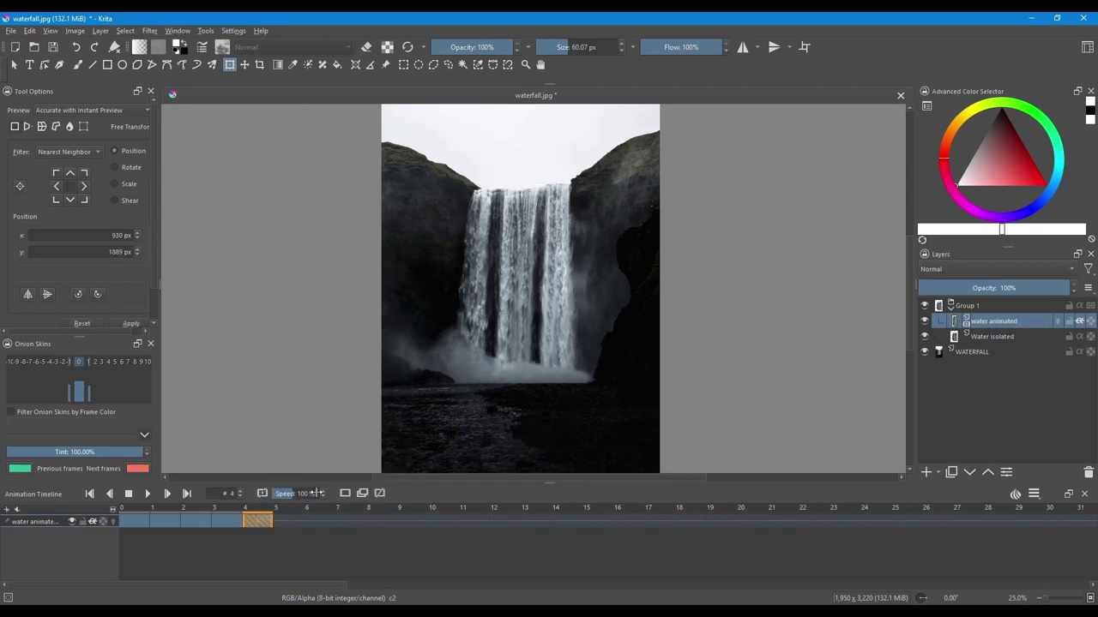
{"action": "left_click", "coordinate": [520, 335]}
{"action": "left_click_drag", "start_coordinate": [514, 447], "coordinate": [514, 483]}
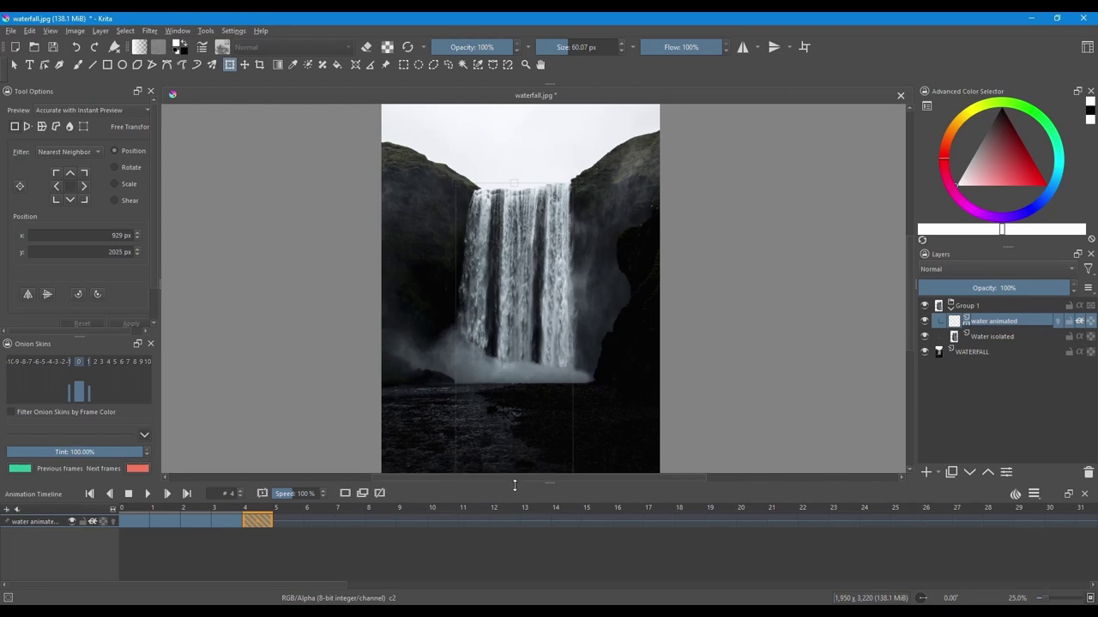
Add duplicate keyframes at frames 5 and 6, stretching the water progressively lower
{"action": "right_click", "coordinate": [283, 519]}
{"action": "left_click", "coordinate": [343, 500]}
{"action": "left_click", "coordinate": [514, 320]}
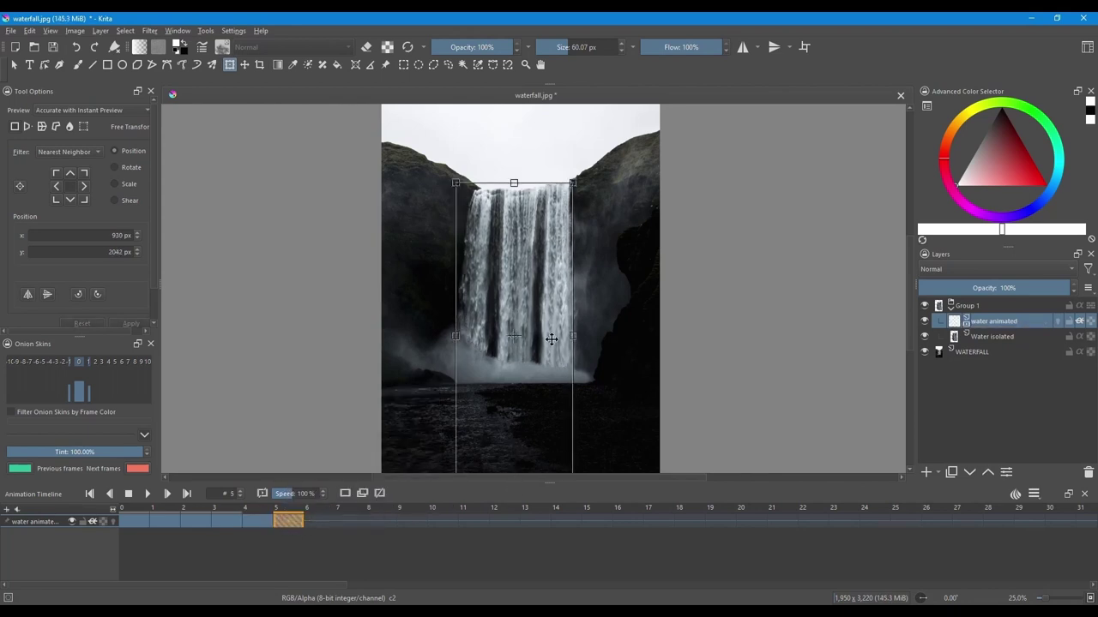
{"action": "scroll", "coordinate": [623, 309], "scroll_direction": "down", "scroll_amount": 1}
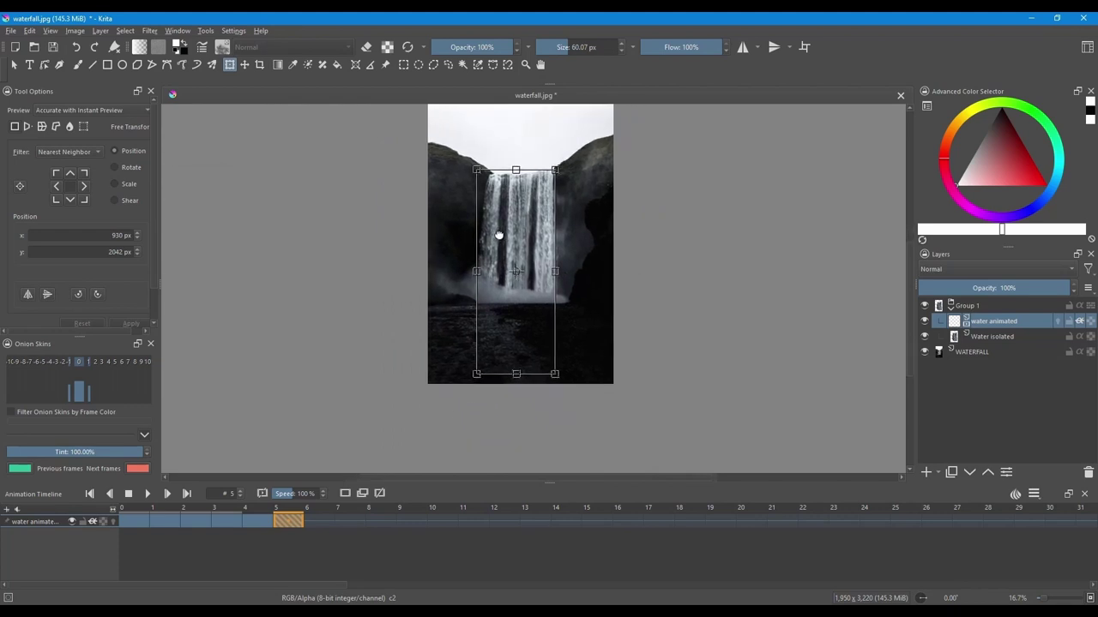
{"action": "left_click_drag", "start_coordinate": [505, 362], "coordinate": [506, 407]}
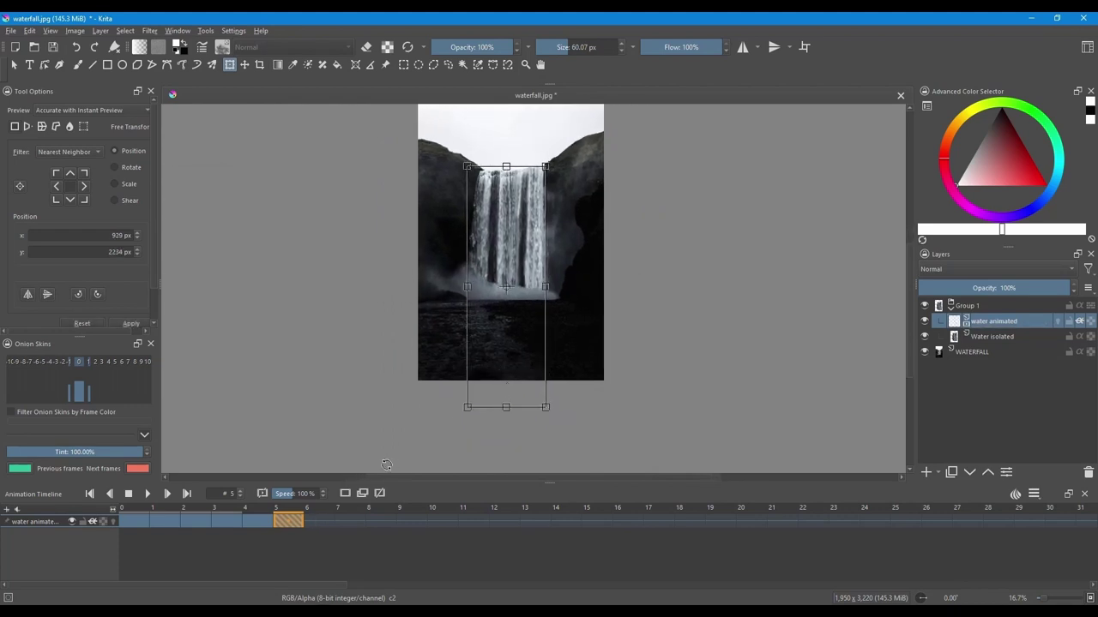
{"action": "left_click", "coordinate": [341, 495]}
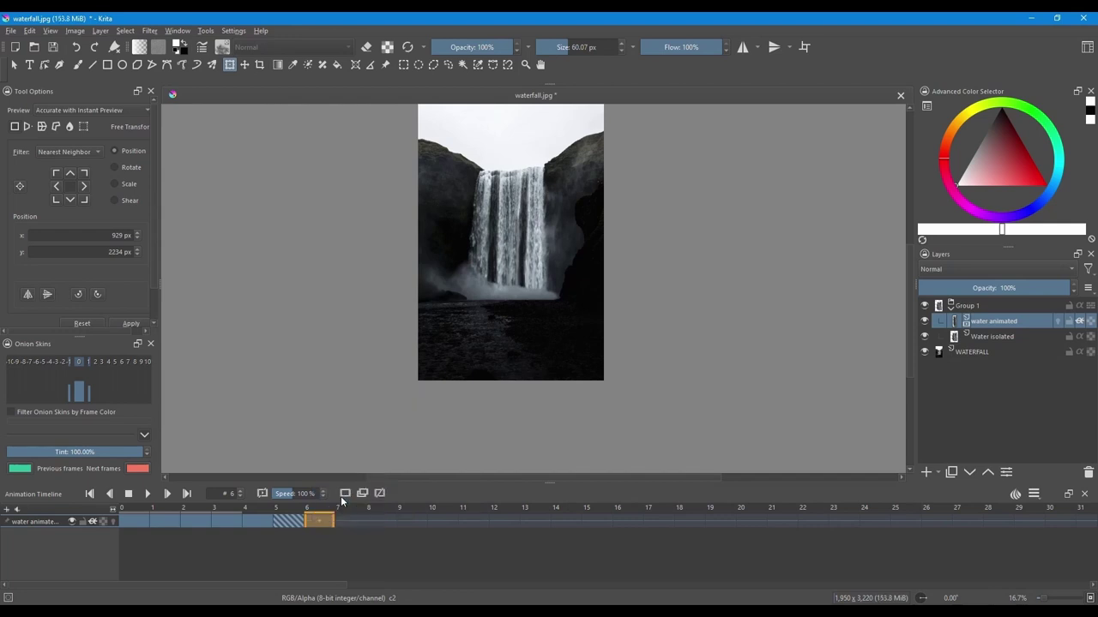
{"action": "left_click_drag", "start_coordinate": [506, 405], "coordinate": [507, 446]}
Add keyframes at frames 7 and 8 and commit a further downward stretch on each
{"action": "left_click", "coordinate": [343, 520]}
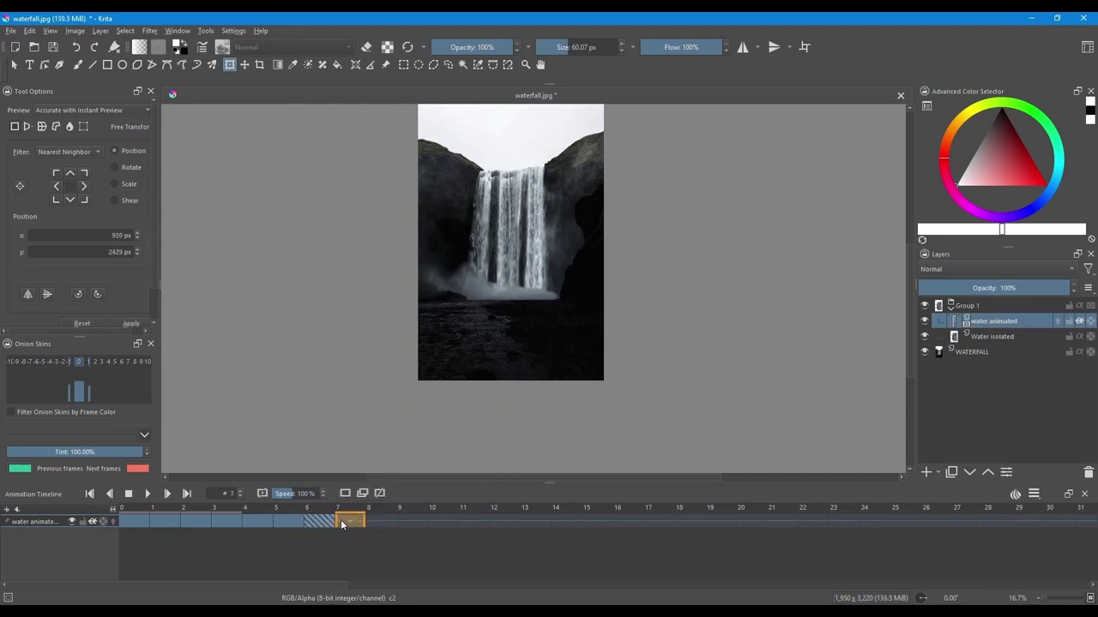
{"action": "right_click", "coordinate": [342, 519]}
{"action": "left_click", "coordinate": [368, 498]}
{"action": "left_click_drag", "start_coordinate": [506, 445], "coordinate": [506, 472]}
{"action": "key", "text": "Return"}
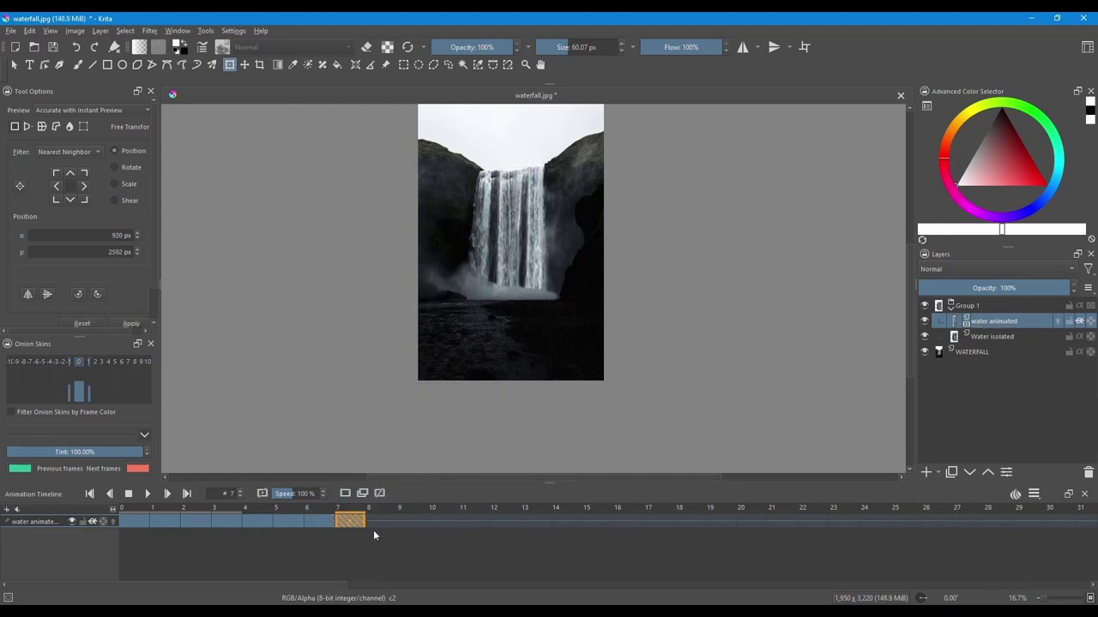
{"action": "left_click", "coordinate": [377, 520]}
{"action": "right_click", "coordinate": [377, 521]}
{"action": "left_click", "coordinate": [413, 498]}
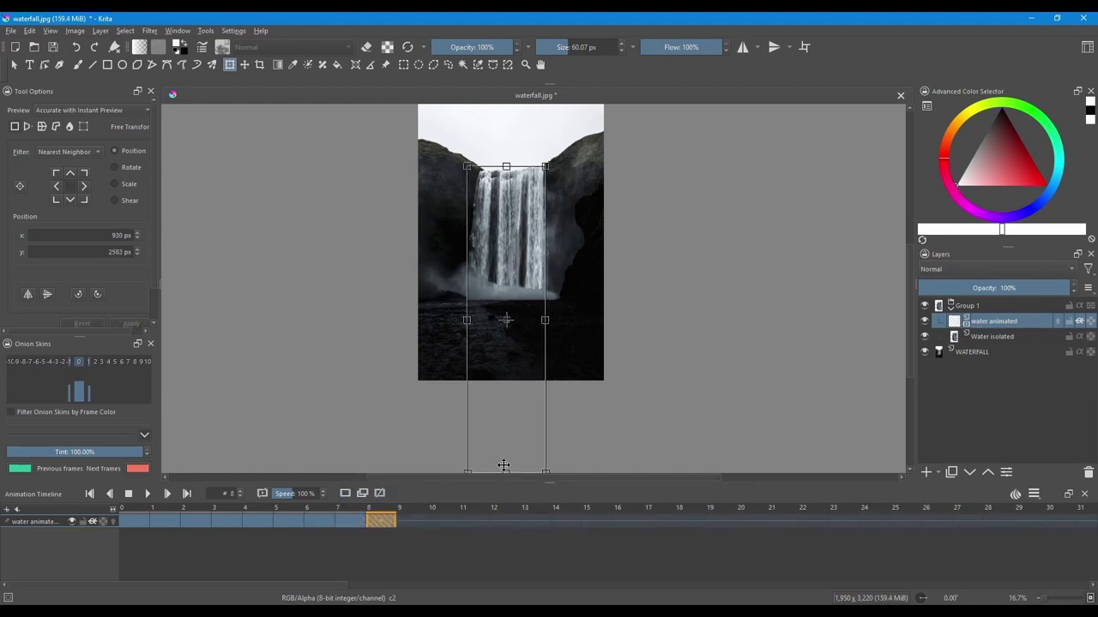
{"action": "scroll", "coordinate": [512, 416], "scroll_direction": "down", "scroll_amount": 1}
{"action": "left_click_drag", "start_coordinate": [550, 256], "coordinate": [546, 222]}
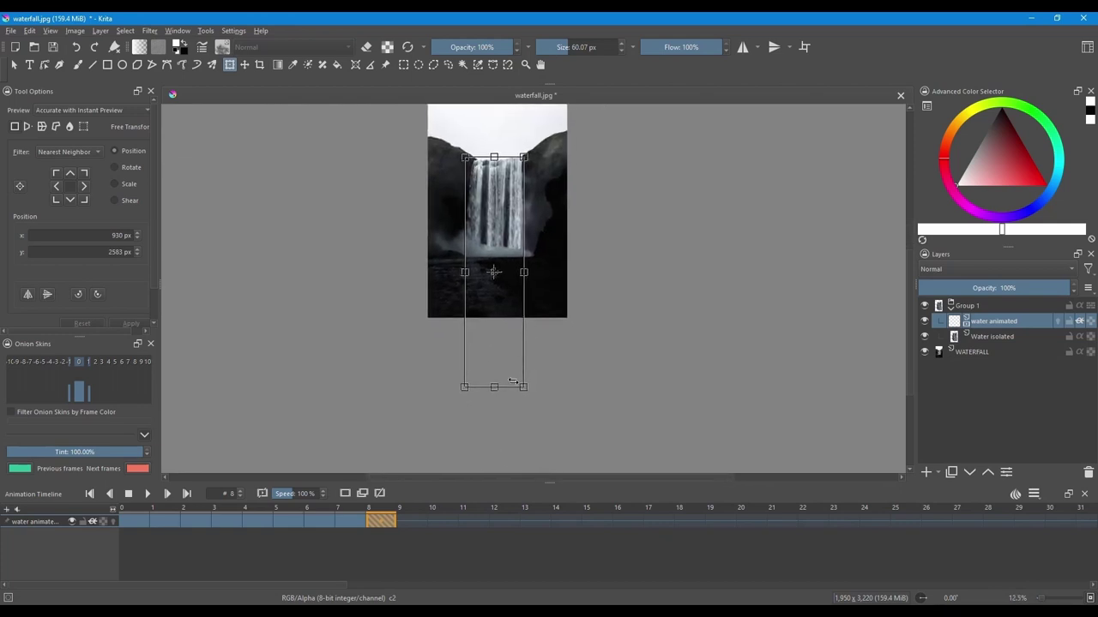
{"action": "left_click_drag", "start_coordinate": [495, 386], "coordinate": [493, 426]}
{"action": "key", "text": "Return"}
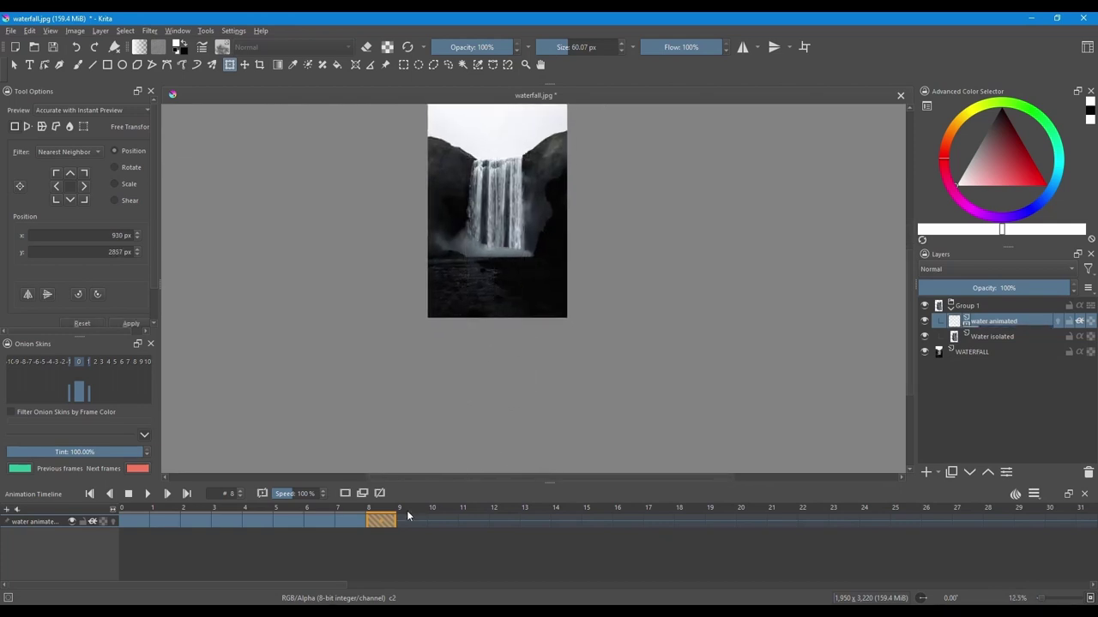
Add keyframes at frames 9 and 10, stretching frame 10 furthest to y 3265 px, then return to frame 0
{"action": "left_click", "coordinate": [408, 521]}
{"action": "right_click", "coordinate": [408, 521]}
{"action": "left_click", "coordinate": [429, 500]}
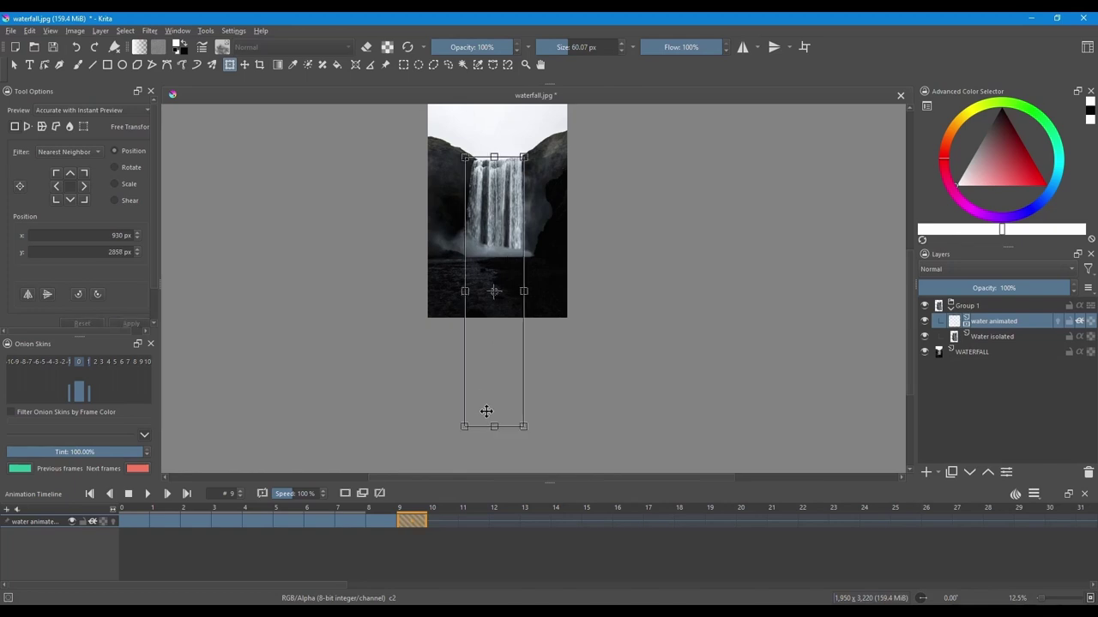
{"action": "left_click_drag", "start_coordinate": [494, 430], "coordinate": [493, 454]}
{"action": "key", "text": "Return"}
{"action": "left_click", "coordinate": [442, 521]}
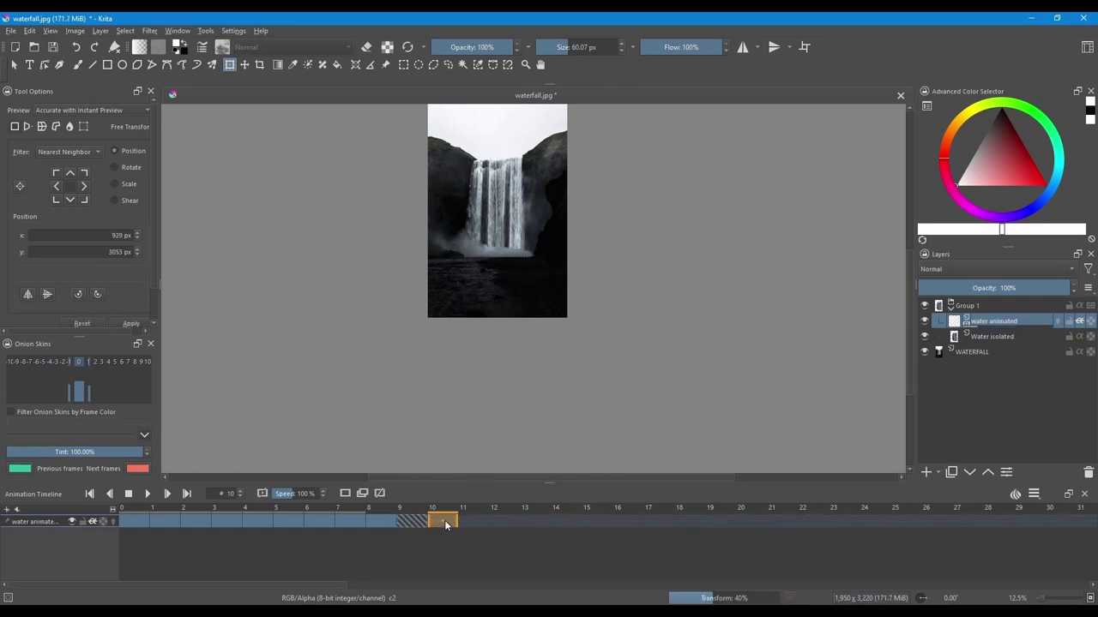
{"action": "right_click", "coordinate": [444, 519]}
{"action": "left_click", "coordinate": [467, 498]}
{"action": "left_click", "coordinate": [499, 209]}
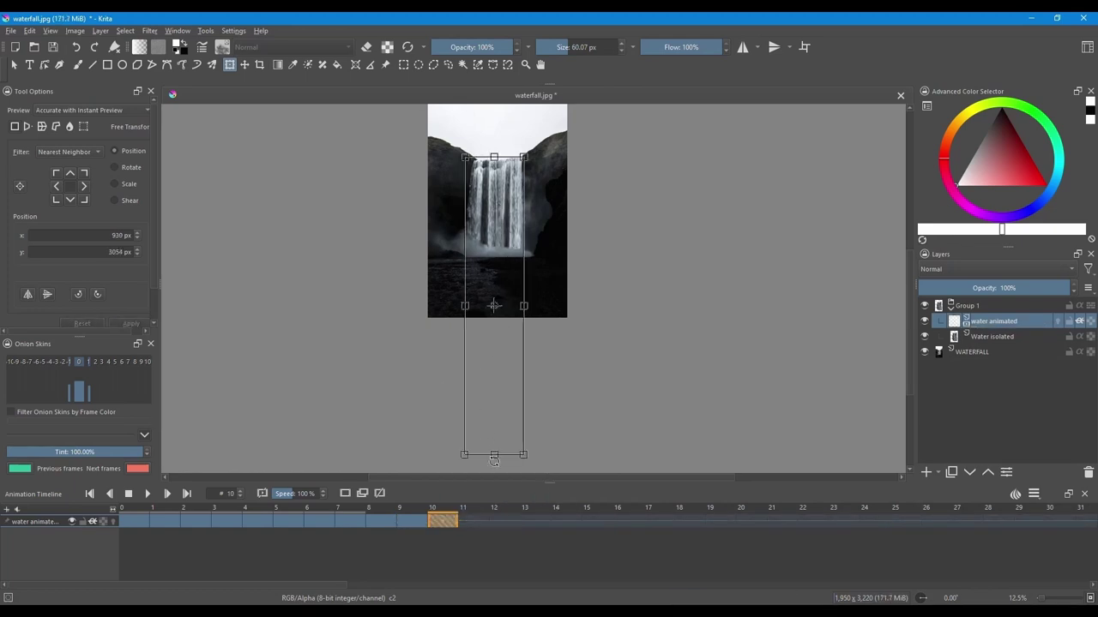
{"action": "left_click_drag", "start_coordinate": [494, 454], "coordinate": [494, 320]}
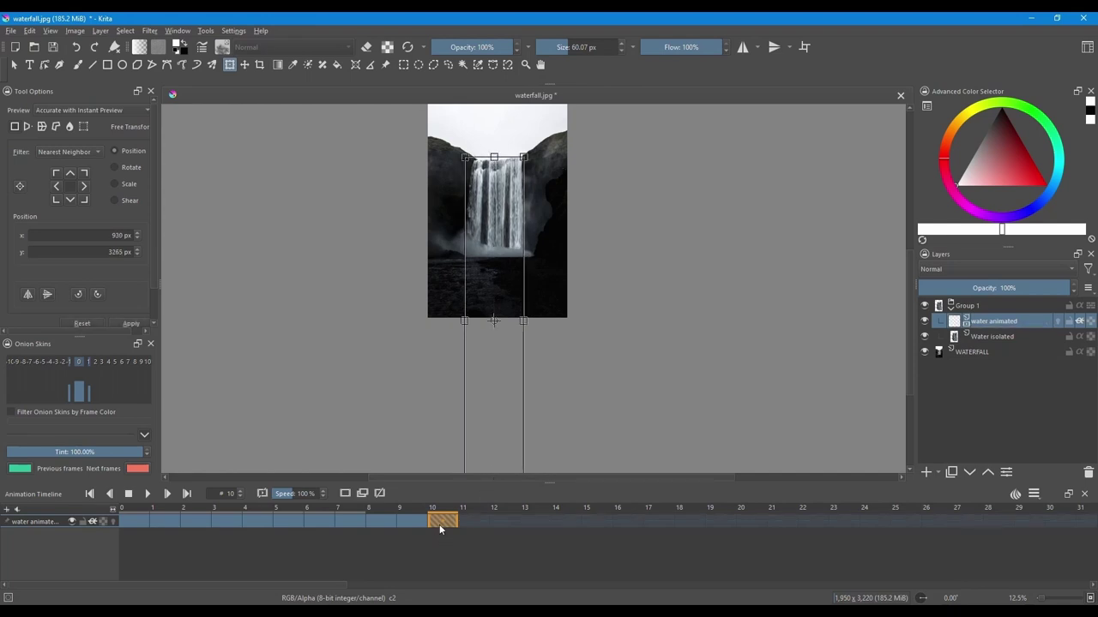
{"action": "left_click", "coordinate": [133, 523]}
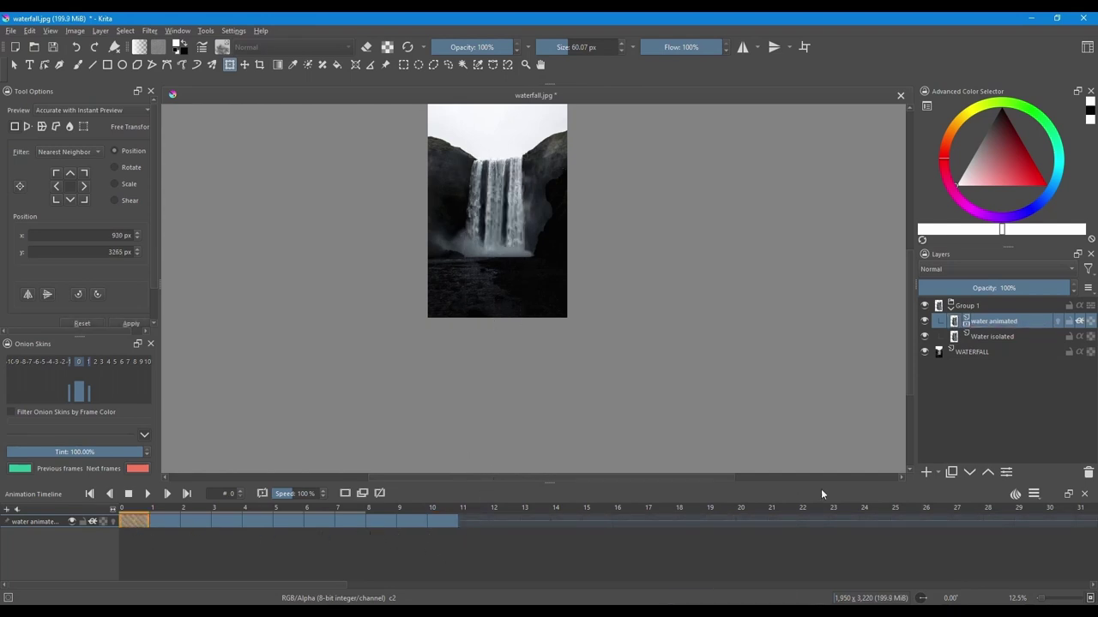
In the clip settings, set Clip End to 10 and change Frame Rate from 26 to 3
{"action": "left_click", "coordinate": [1035, 495]}
{"action": "left_click_drag", "start_coordinate": [1023, 536], "coordinate": [1057, 536]}
{"action": "type", "text": "10"}
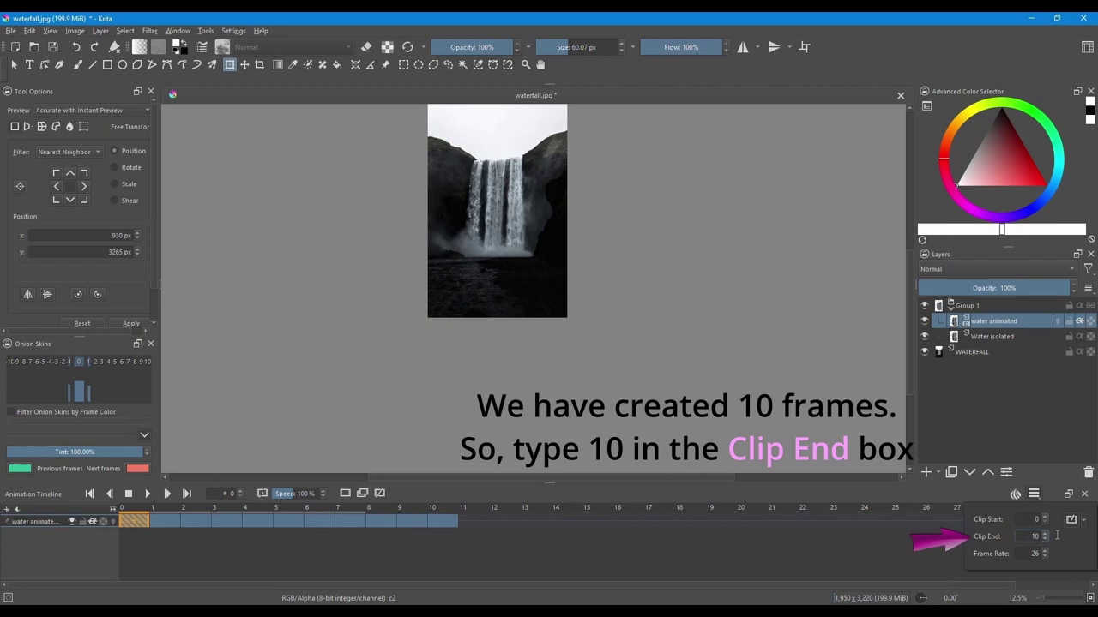
{"action": "key", "text": "Return"}
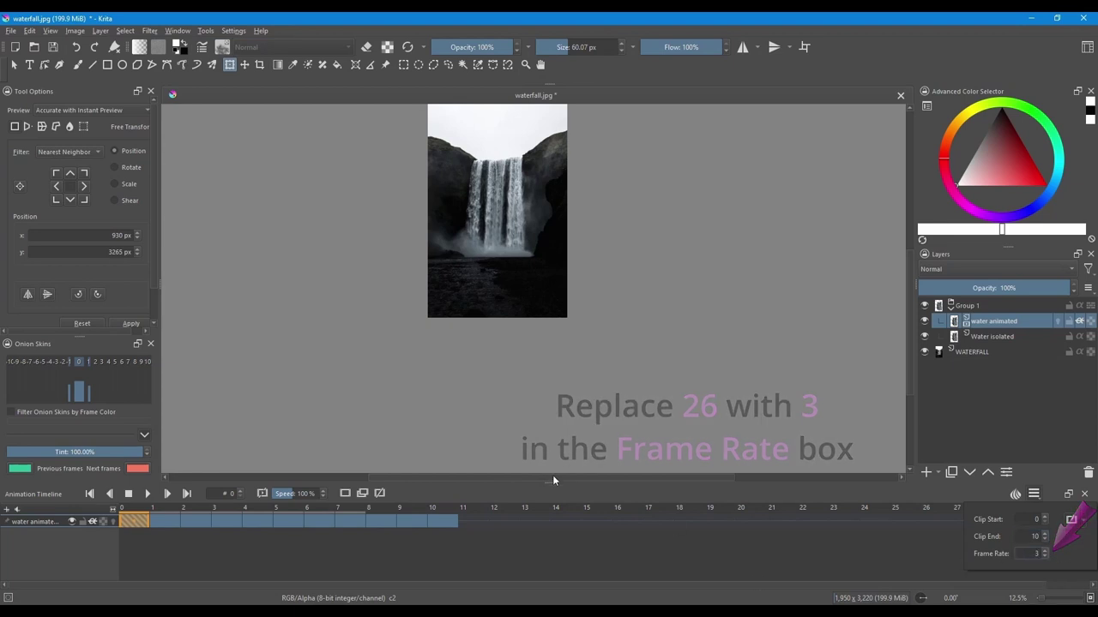
{"action": "left_click", "coordinate": [135, 541]}
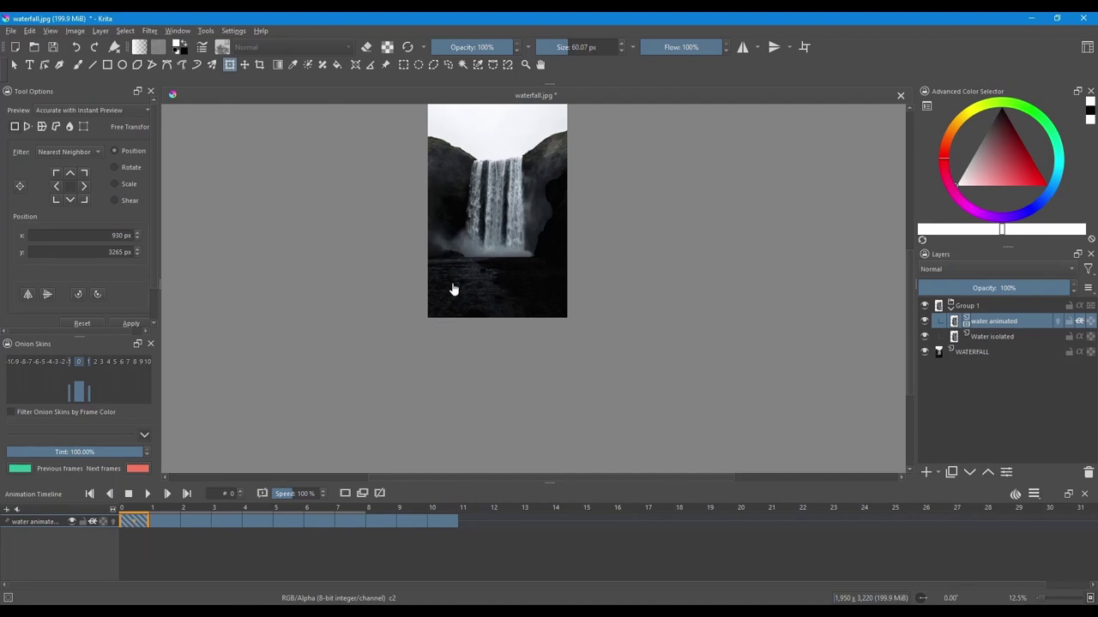
Zoom in on the top of the waterfall and return to frame 0
{"action": "scroll", "coordinate": [454, 290], "scroll_direction": "up", "scroll_amount": 1}
{"action": "scroll", "coordinate": [315, 441], "scroll_direction": "up", "scroll_amount": 1}
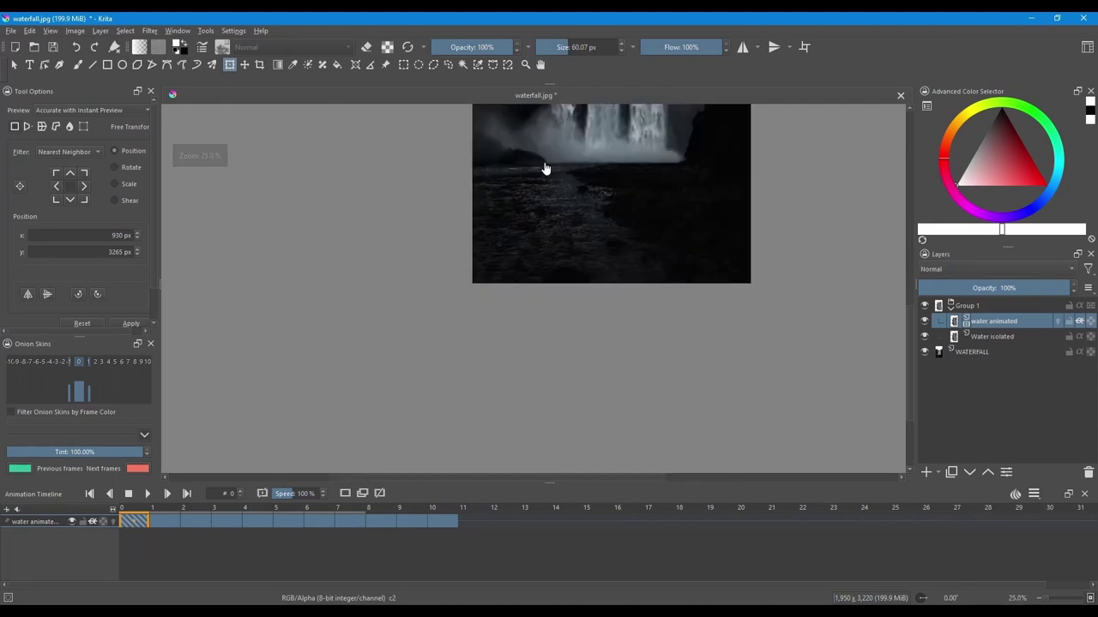
{"action": "left_click_drag", "start_coordinate": [544, 166], "coordinate": [370, 357]}
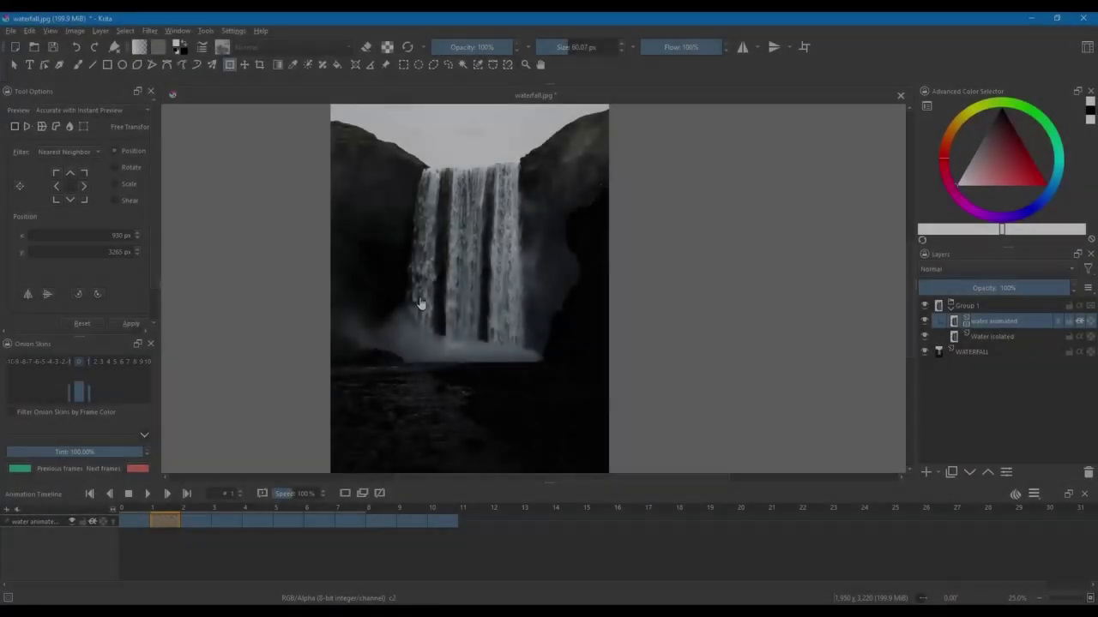
{"action": "left_click_drag", "start_coordinate": [421, 302], "coordinate": [396, 392]}
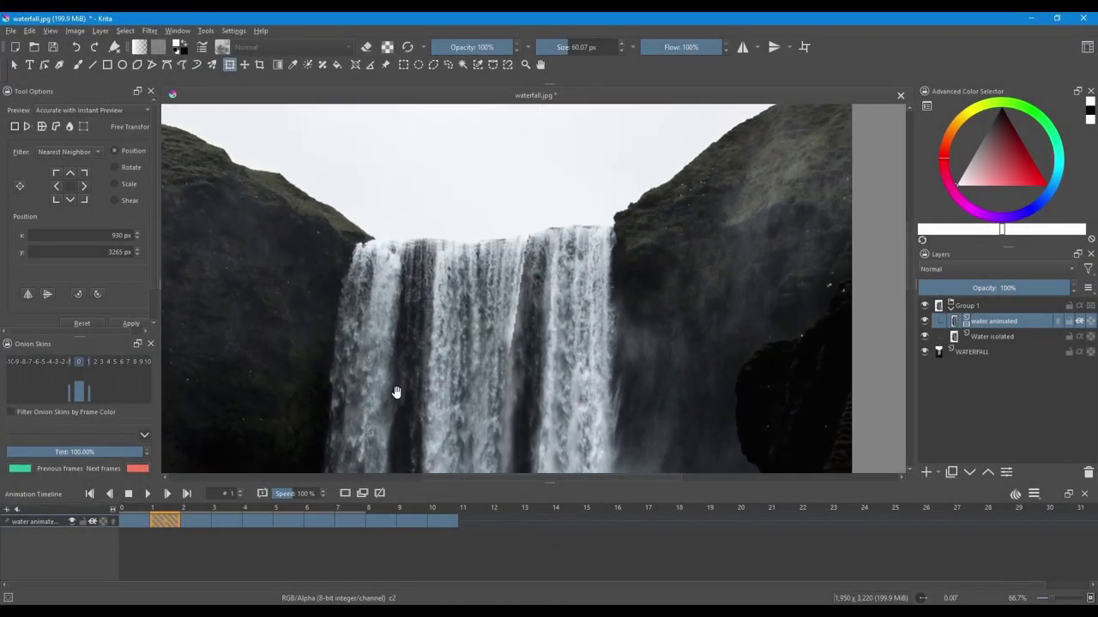
{"action": "left_click", "coordinate": [131, 520]}
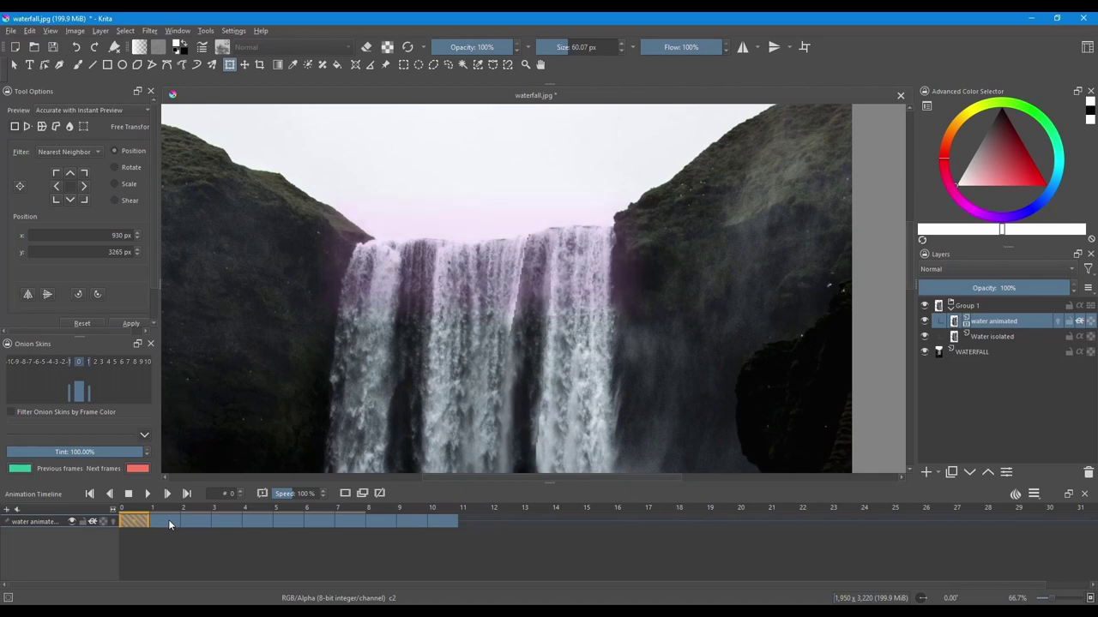
Raise the water's top edge to the crest of the falls on frames 1, 2 and 3
{"action": "left_click", "coordinate": [168, 520]}
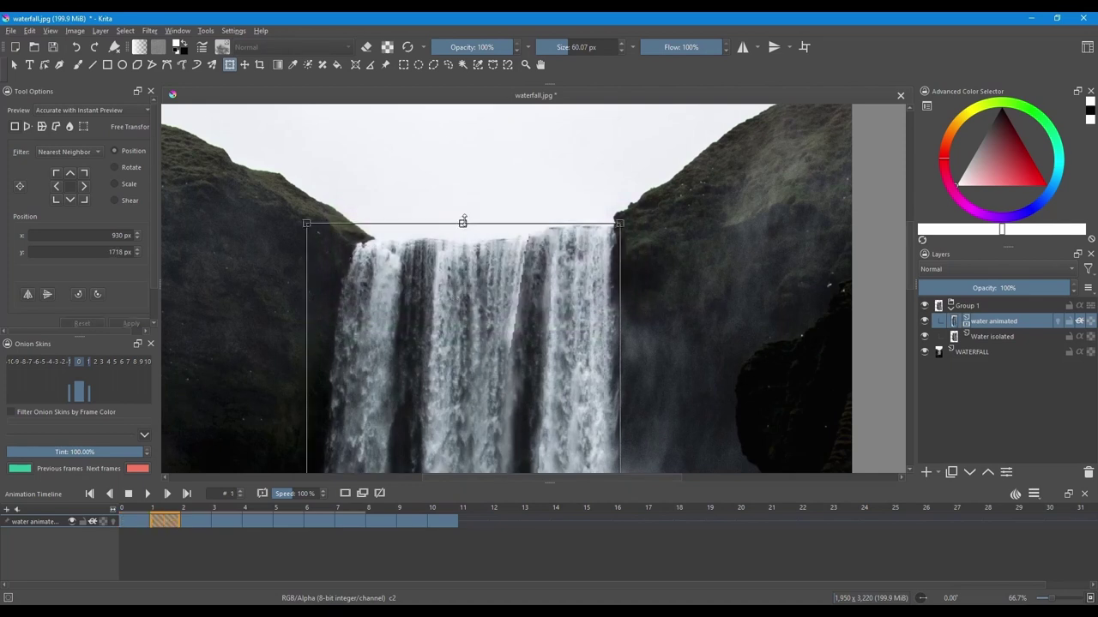
{"action": "left_click_drag", "start_coordinate": [462, 223], "coordinate": [471, 215]}
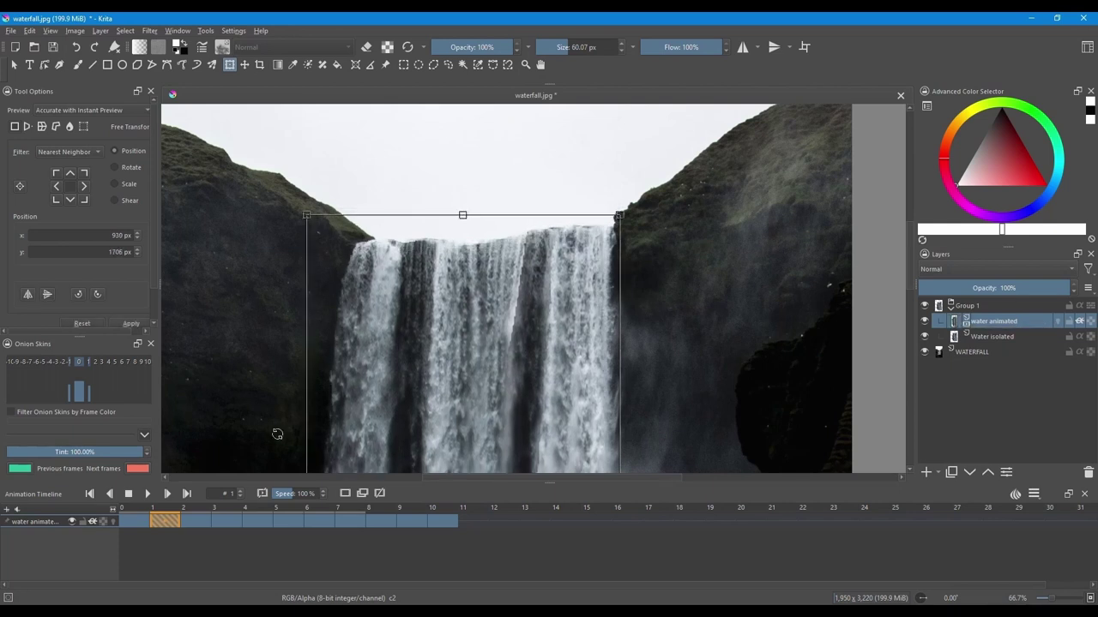
{"action": "left_click", "coordinate": [202, 521]}
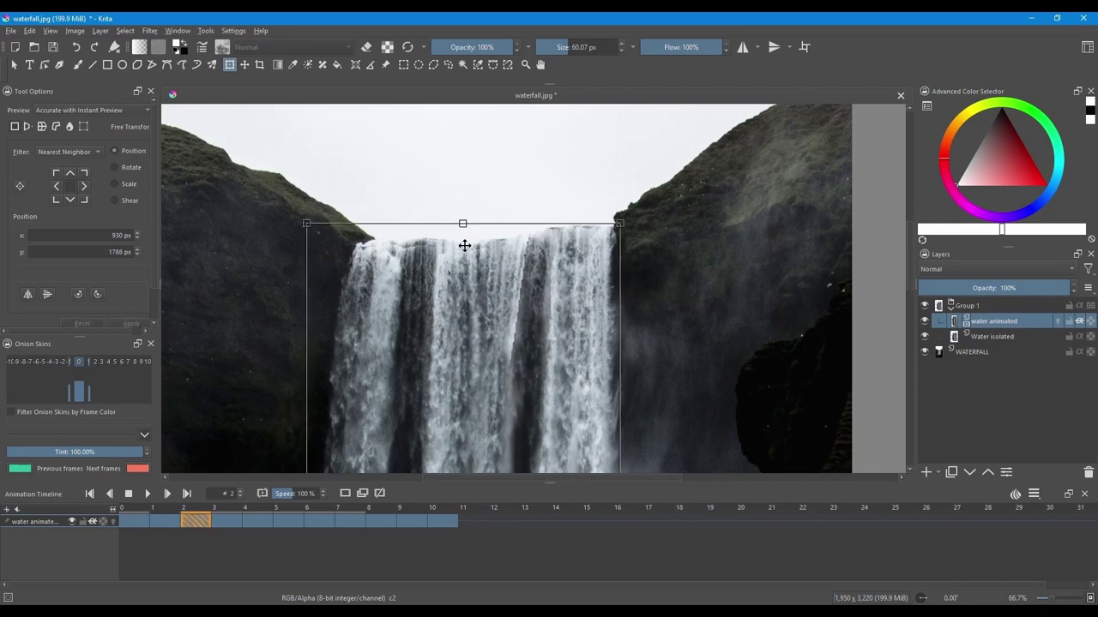
{"action": "left_click_drag", "start_coordinate": [462, 224], "coordinate": [465, 212]}
{"action": "left_click", "coordinate": [226, 521]}
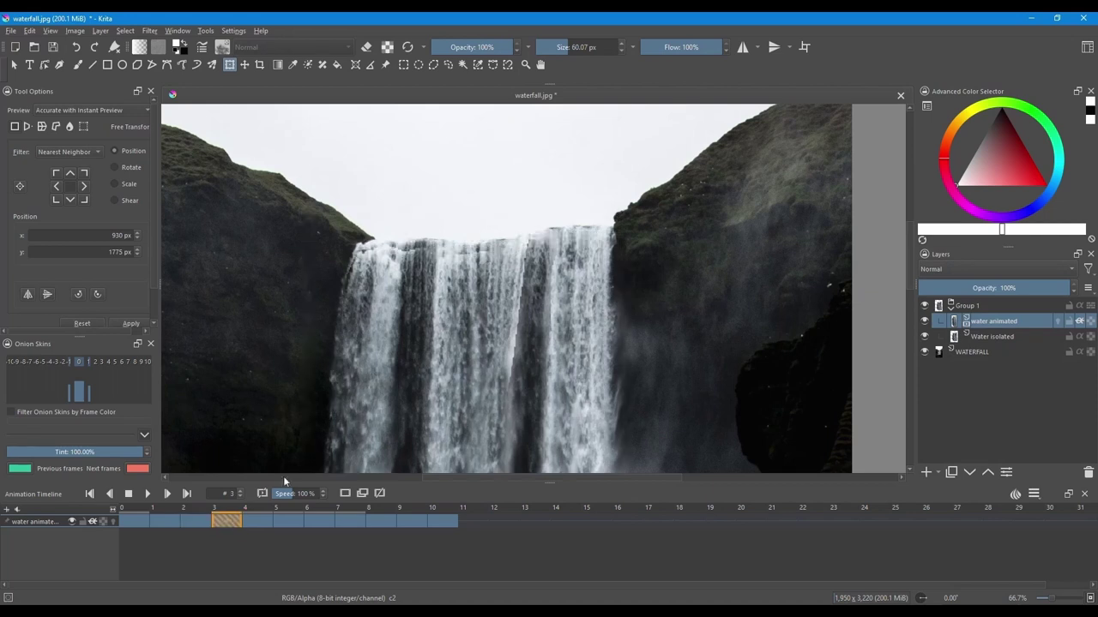
{"action": "left_click_drag", "start_coordinate": [463, 223], "coordinate": [466, 179]}
Step through frames 4 to 9, raising the water's top edge on frame 9
{"action": "key", "text": "period"}
{"action": "left_click", "coordinate": [283, 522]}
{"action": "key", "text": "period"}
{"action": "key", "text": "period"}
{"action": "key", "text": "period"}
{"action": "key", "text": "period"}
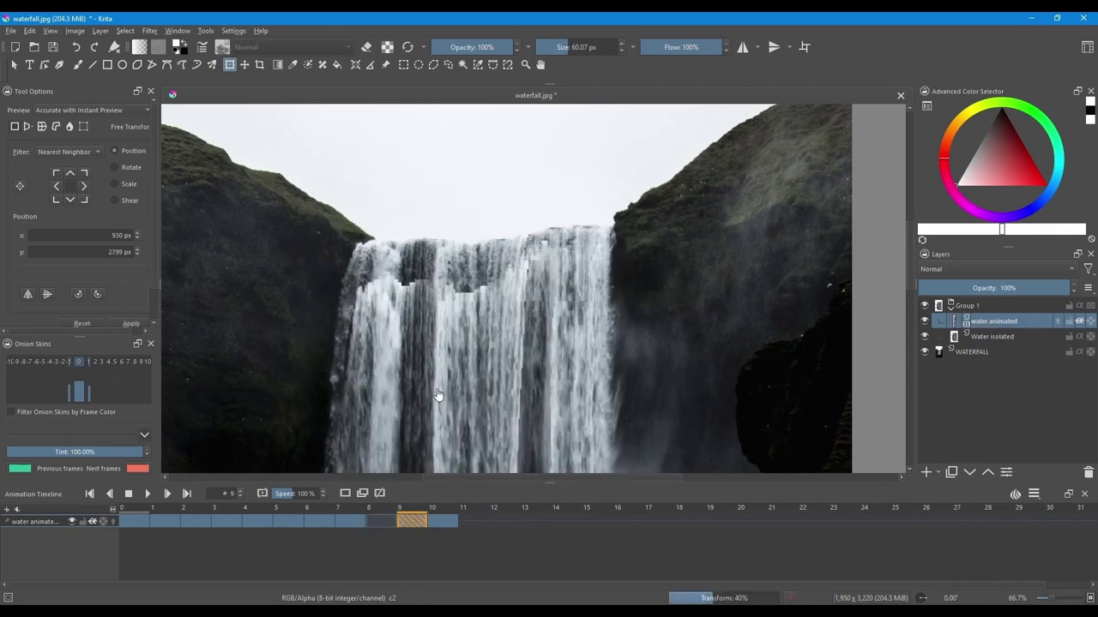
{"action": "left_click_drag", "start_coordinate": [463, 224], "coordinate": [463, 169]}
{"action": "key", "text": "period"}
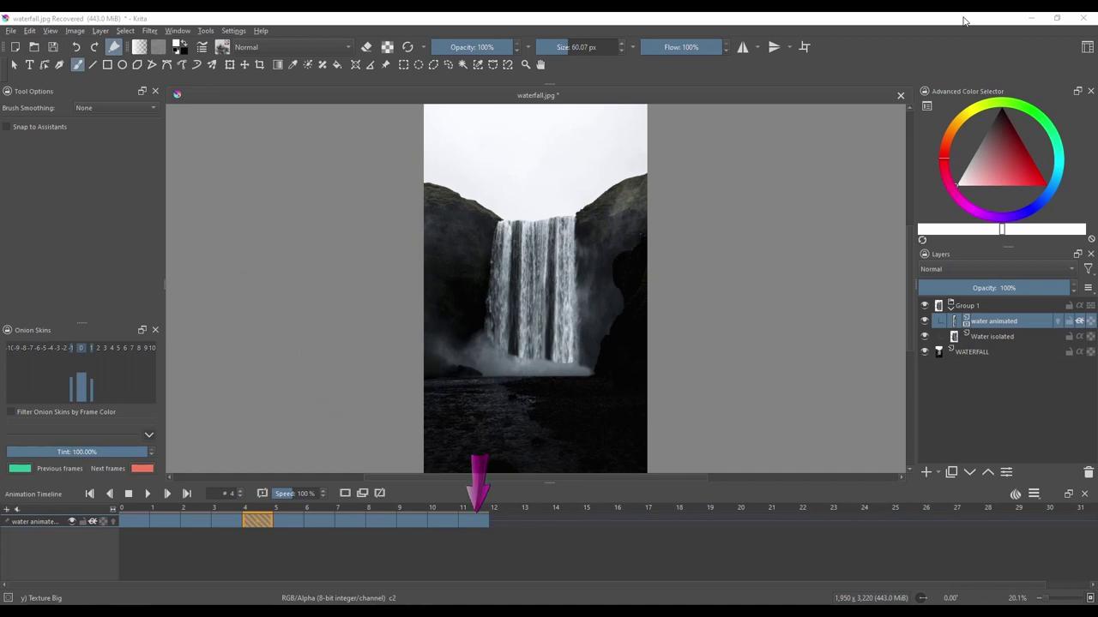
{"action": "left_click", "coordinate": [964, 19]}
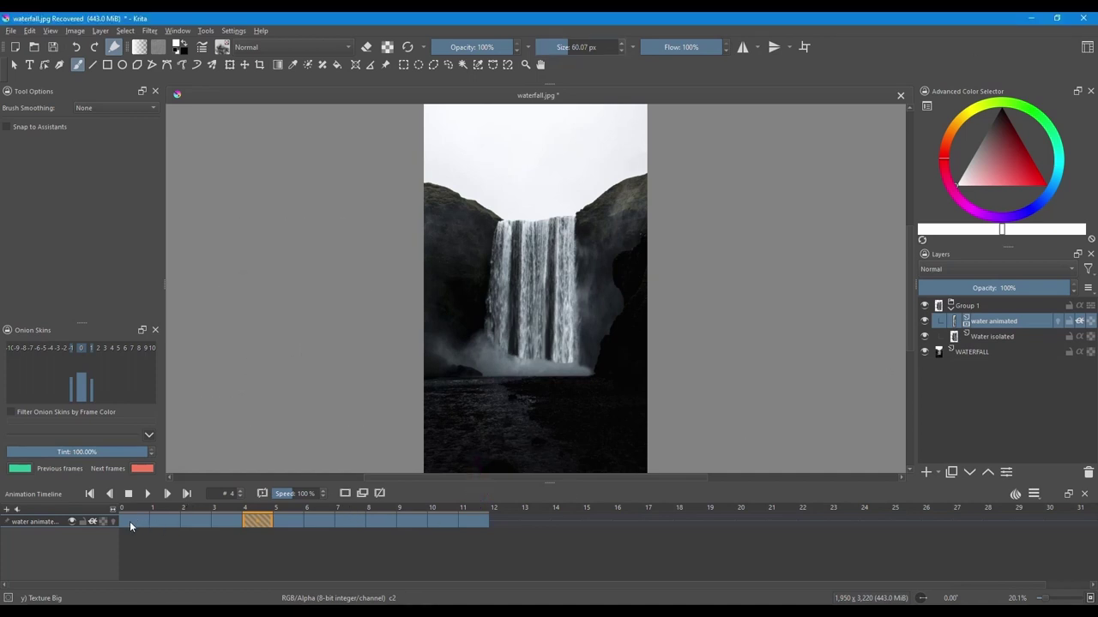
Play the animation from frame 0, raise the frame rate from 3 to 4, then stop playback
{"action": "left_click", "coordinate": [130, 521]}
{"action": "left_click", "coordinate": [1033, 495]}
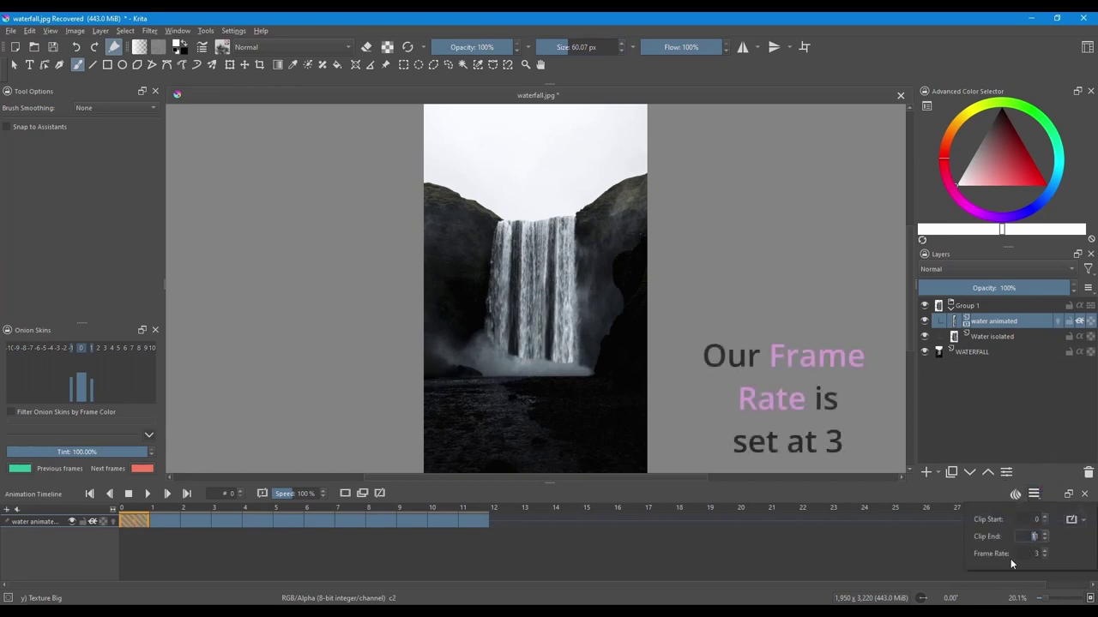
{"action": "left_click", "coordinate": [149, 495]}
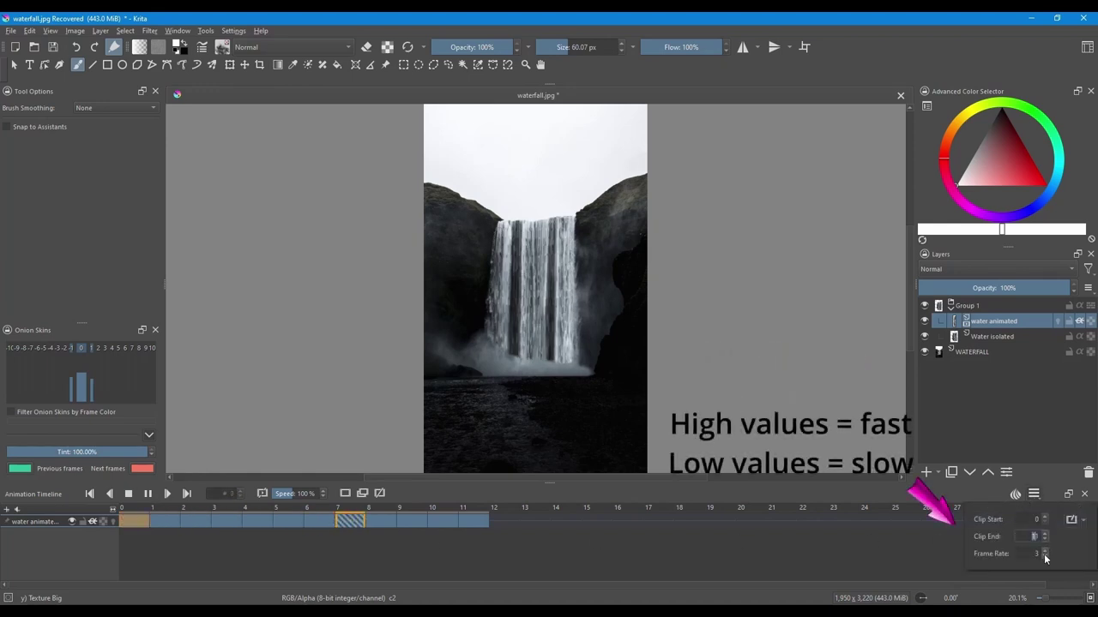
{"action": "left_click", "coordinate": [1044, 550]}
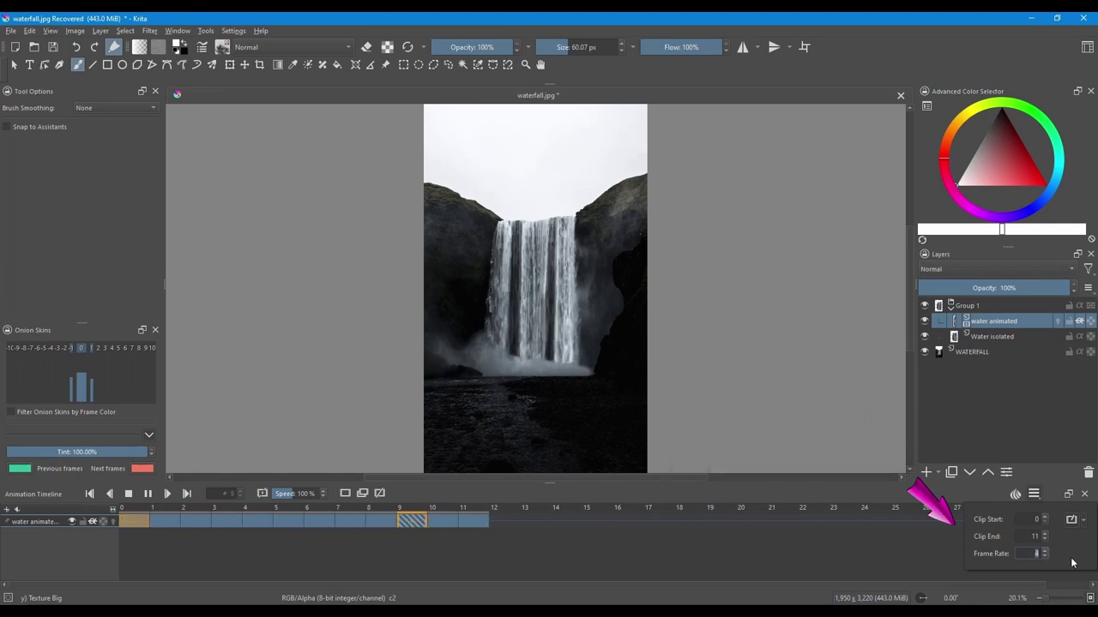
{"action": "left_click", "coordinate": [129, 494]}
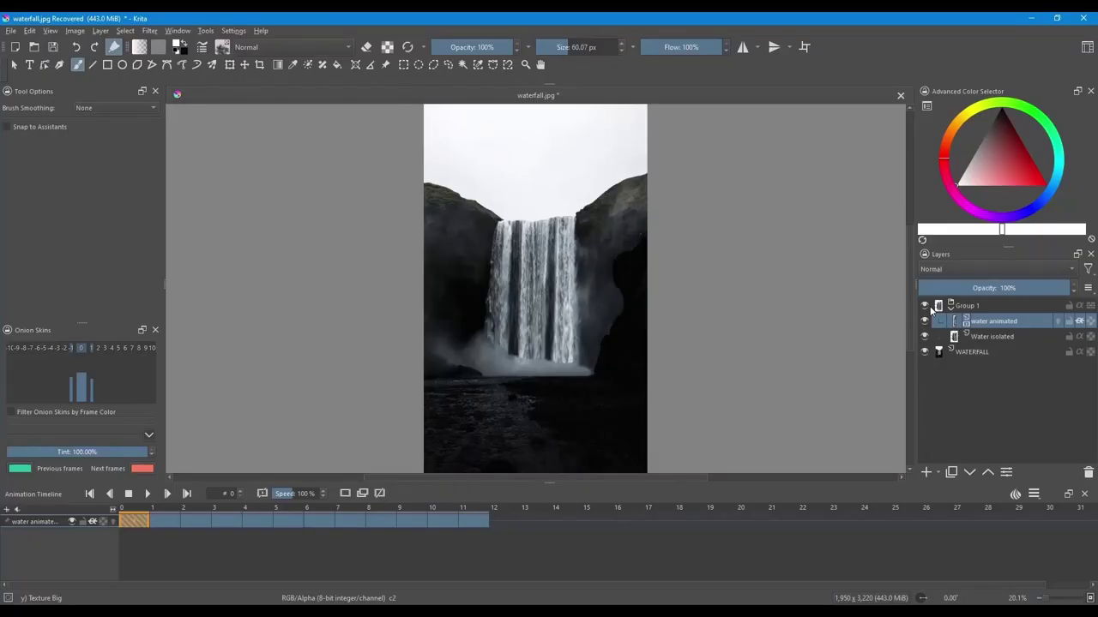
Add a SMOKE EFFECT paint layer above collapsed Group 1, with brush opacity 46% and layer opacity 37%
{"action": "left_click", "coordinate": [951, 306]}
{"action": "left_click", "coordinate": [968, 310]}
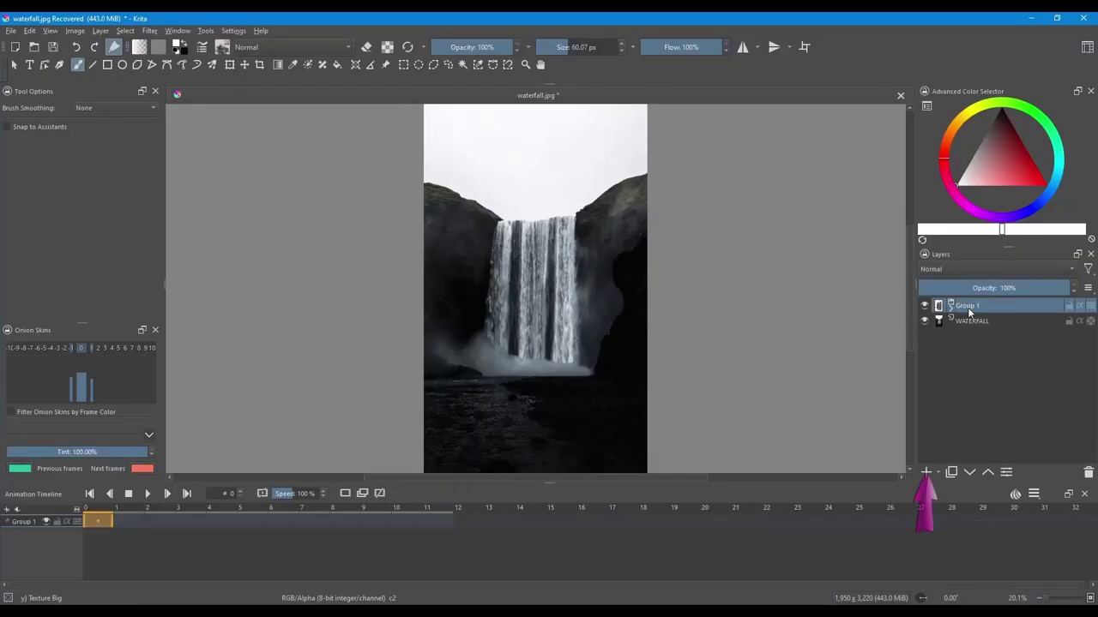
{"action": "left_click", "coordinate": [926, 472]}
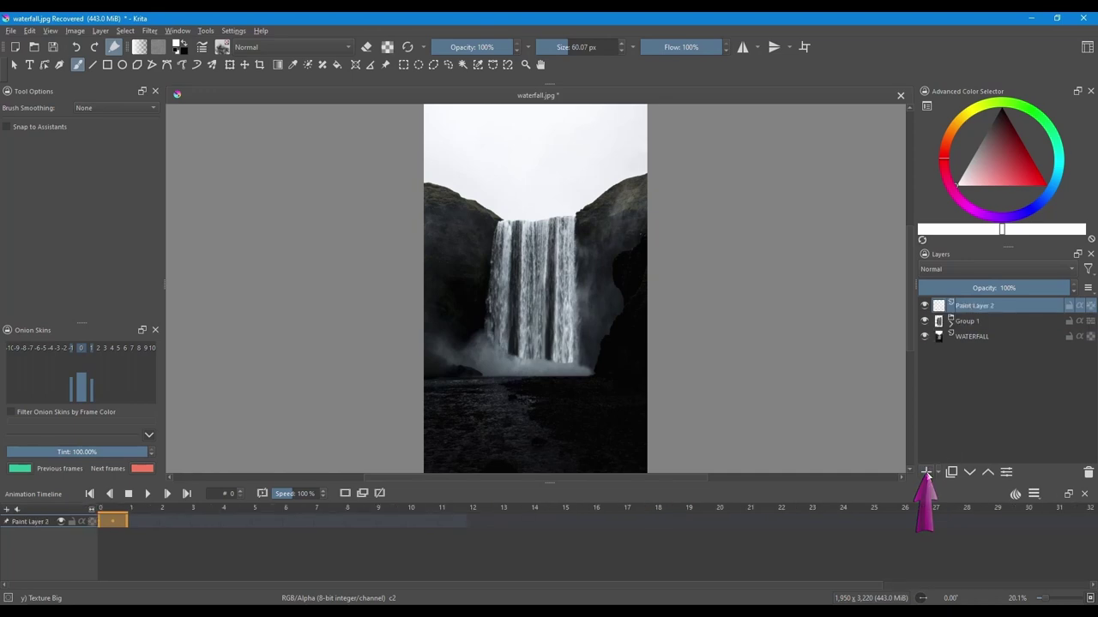
{"action": "double_click", "coordinate": [974, 306]}
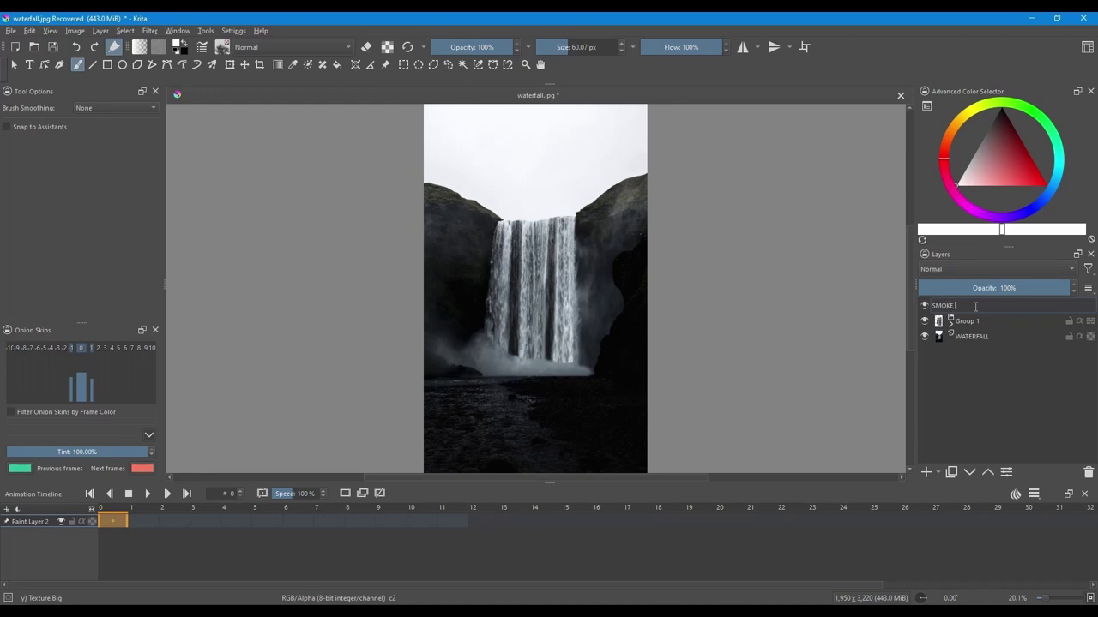
{"action": "key", "text": "Return"}
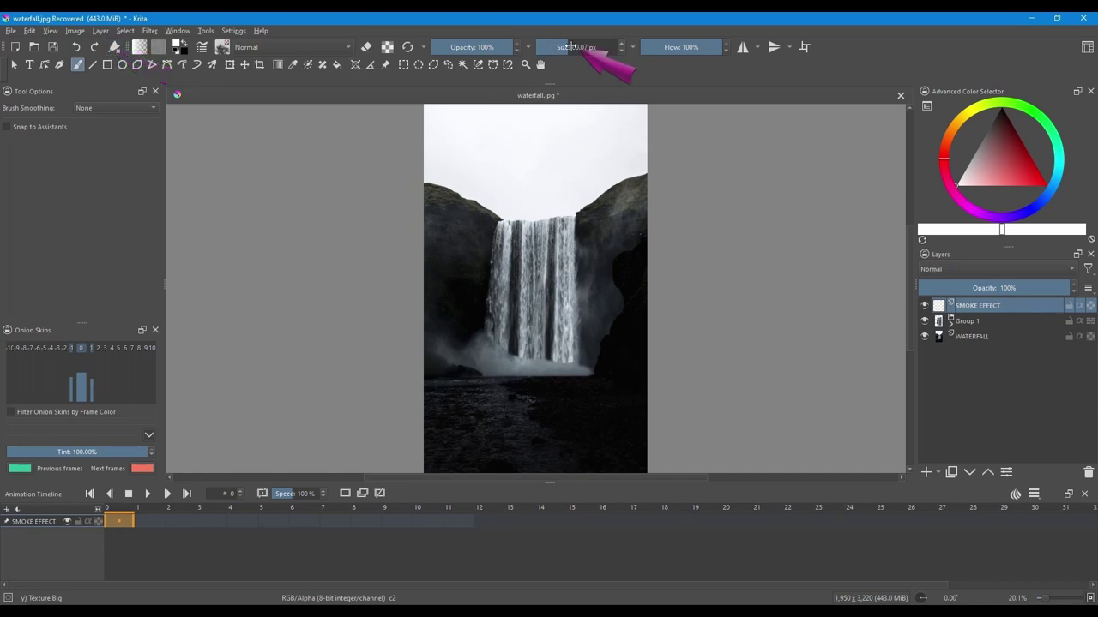
{"action": "left_click_drag", "start_coordinate": [498, 45], "coordinate": [470, 47]}
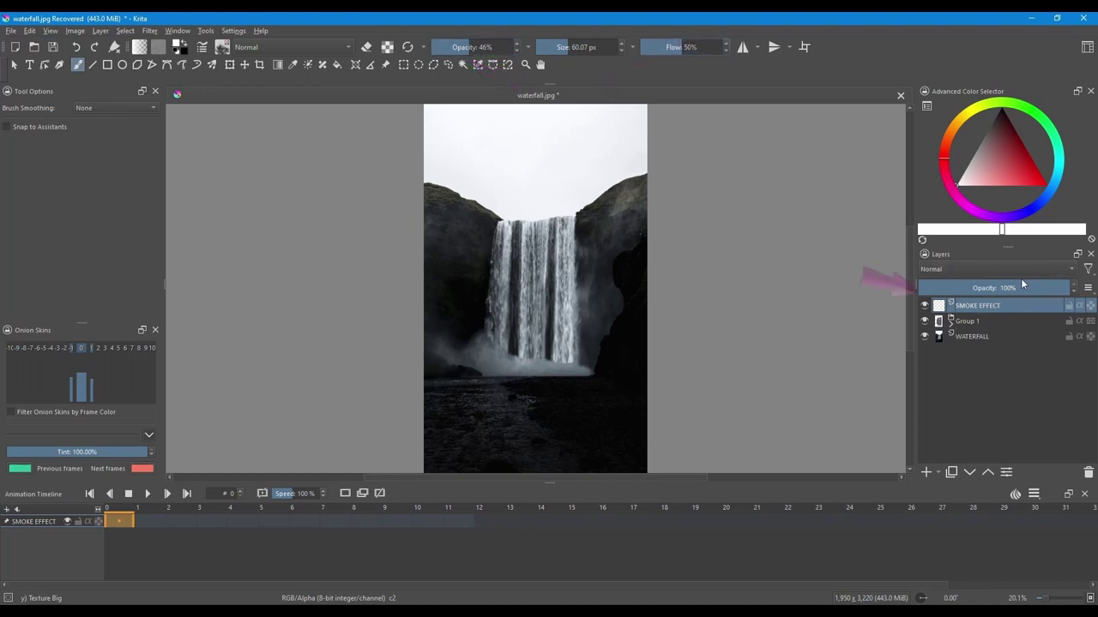
{"action": "left_click_drag", "start_coordinate": [1025, 288], "coordinate": [1056, 292]}
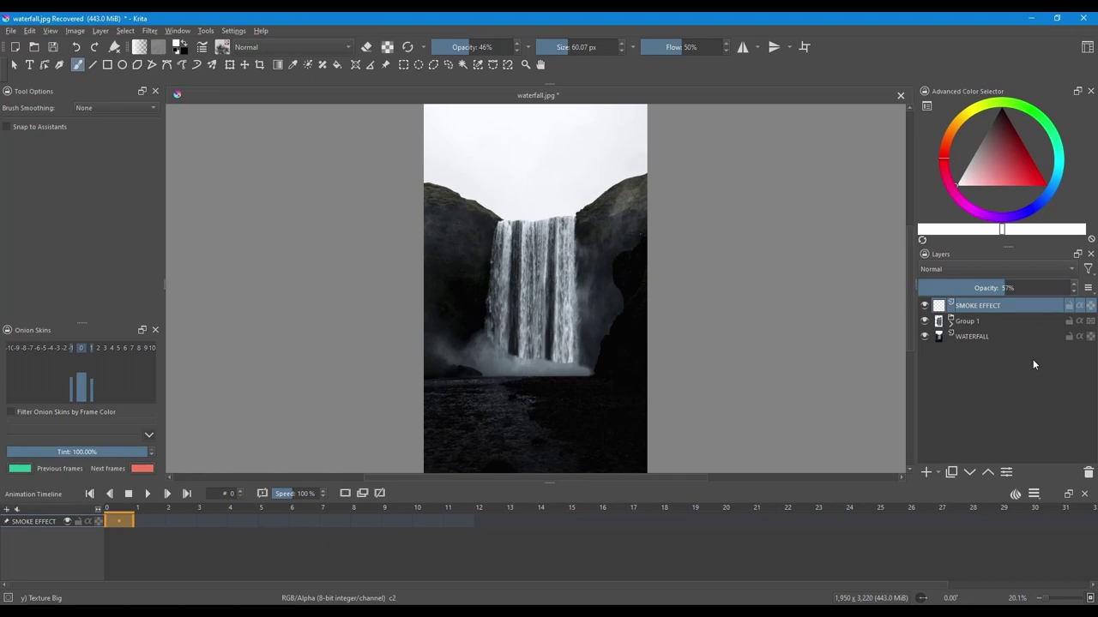
Enlarge the brush to about 275 px and paint white mist along the waterfall's base
{"action": "key", "text": "bracketright"}
{"action": "key", "text": "bracketright"}
{"action": "key", "text": "bracketright"}
{"action": "key", "text": "bracketright"}
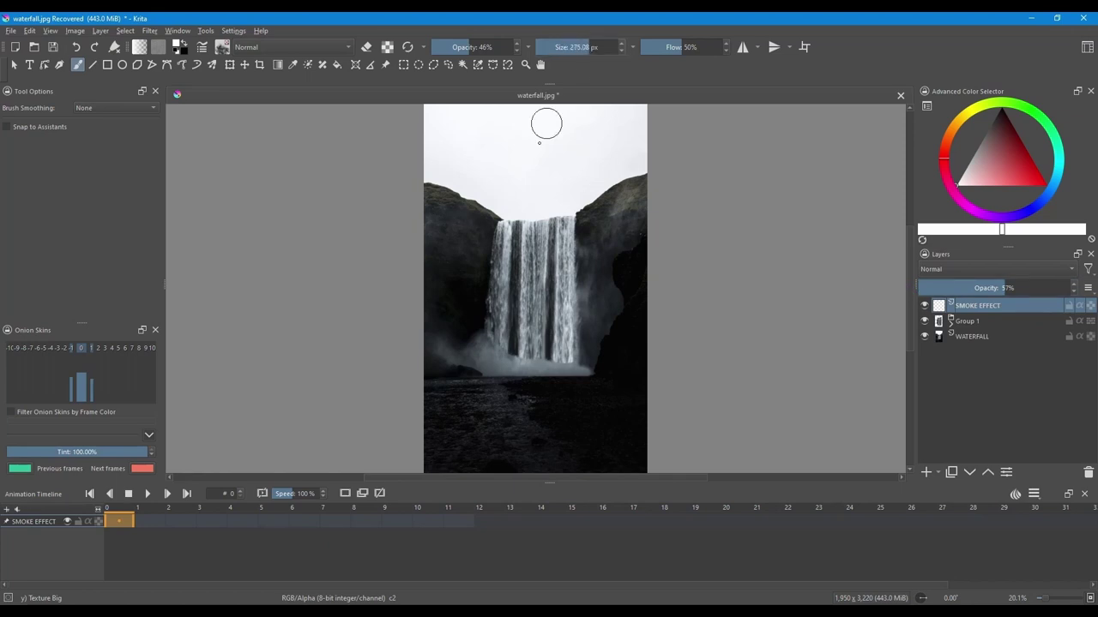
{"action": "mouse_move", "coordinate": [498, 346]}
{"action": "left_mouse_down"}
{"action": "mouse_move", "coordinate": [490, 355]}
{"action": "mouse_move", "coordinate": [550, 361]}
{"action": "left_mouse_up"}
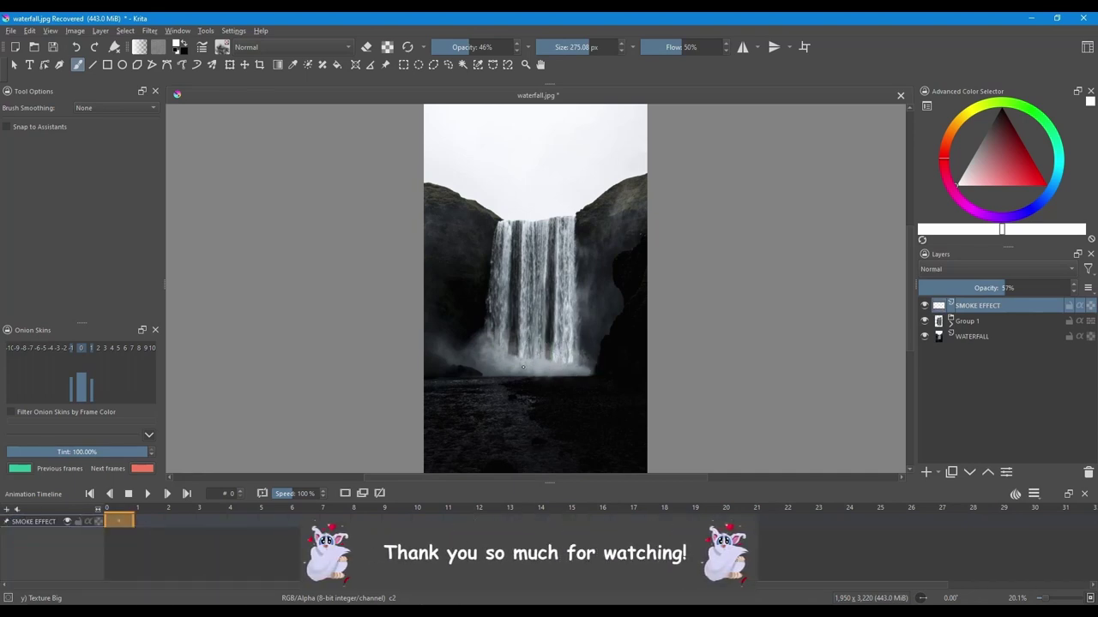
{"action": "left_click_drag", "start_coordinate": [495, 370], "coordinate": [439, 351]}
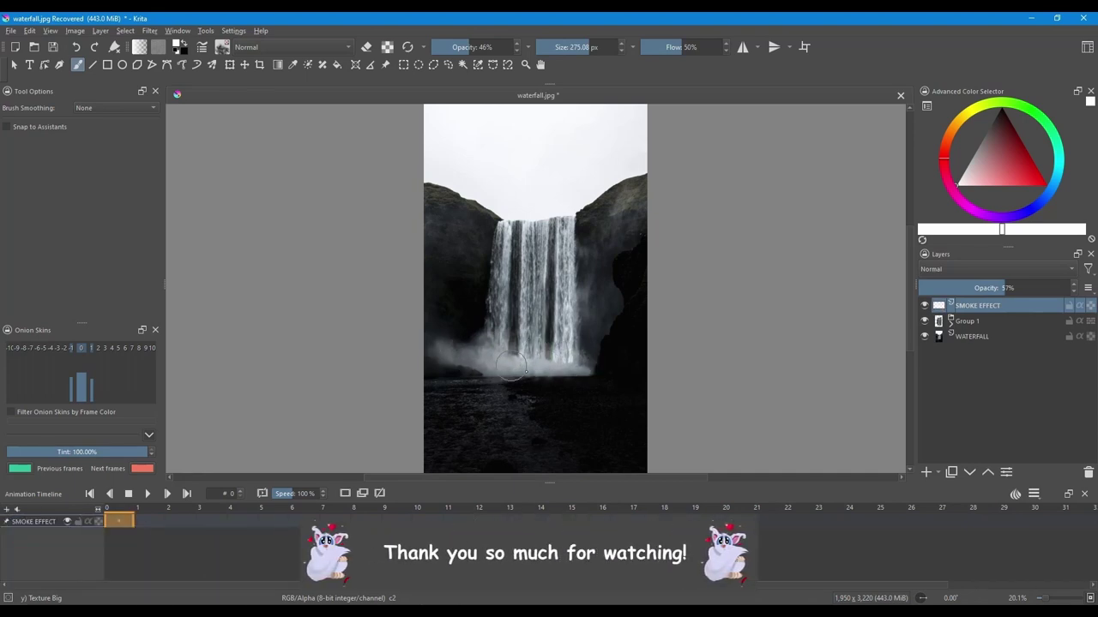
{"action": "left_click_drag", "start_coordinate": [583, 351], "coordinate": [572, 355]}
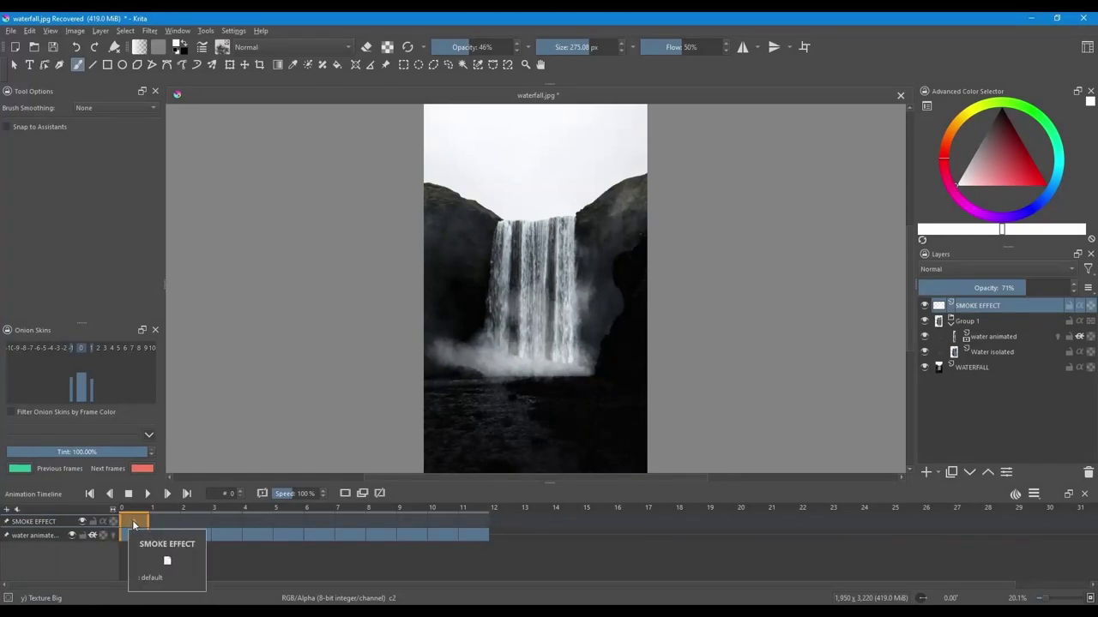
{"action": "right_click", "coordinate": [134, 523]}
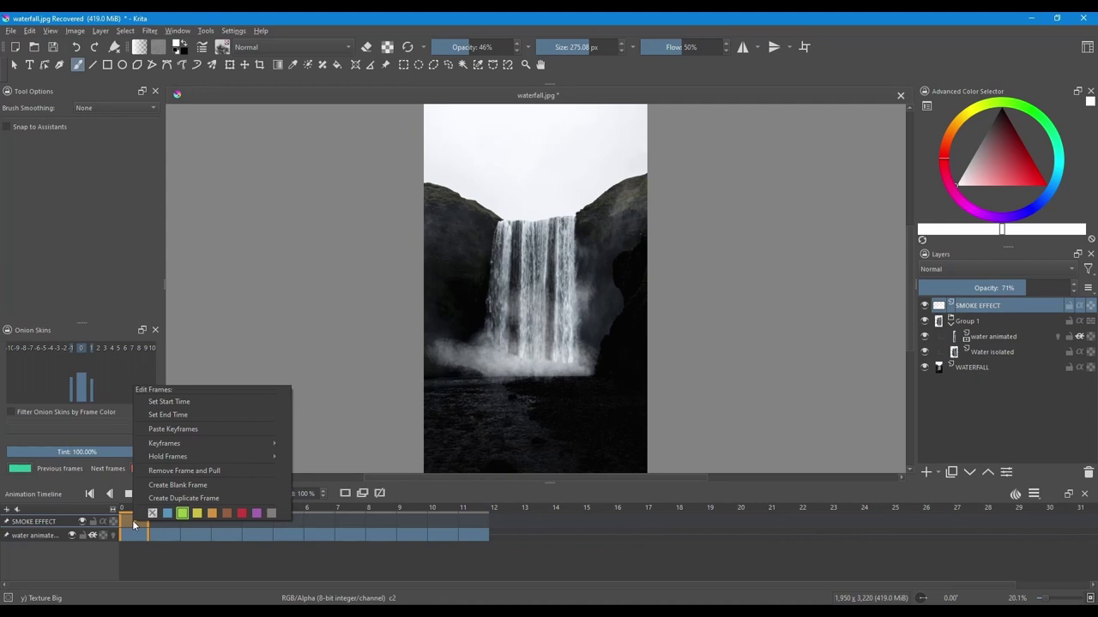
Create a mist keyframe at frame 0, duplicate it to frame 1, and repaint the mist there
{"action": "left_click", "coordinate": [174, 498]}
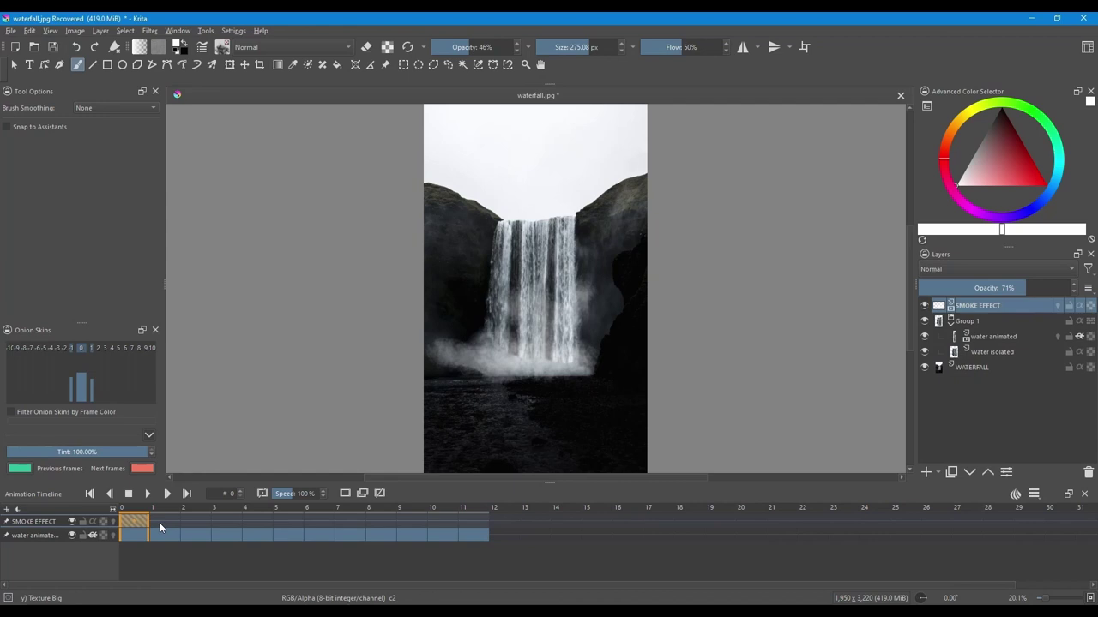
{"action": "left_click", "coordinate": [164, 522]}
{"action": "right_click", "coordinate": [165, 522]}
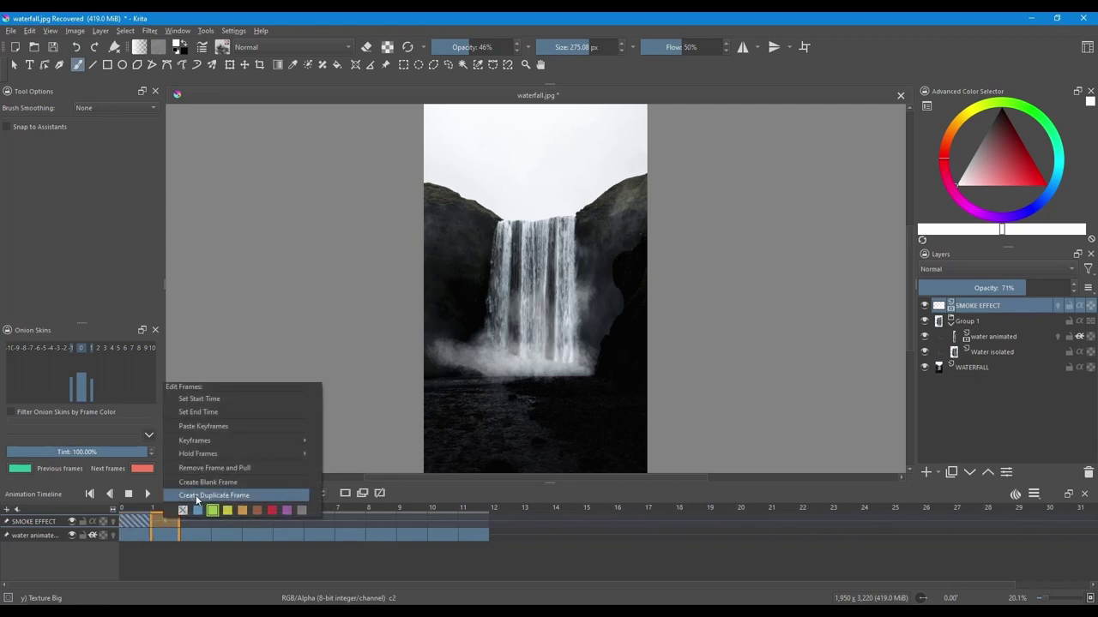
{"action": "left_click", "coordinate": [197, 497]}
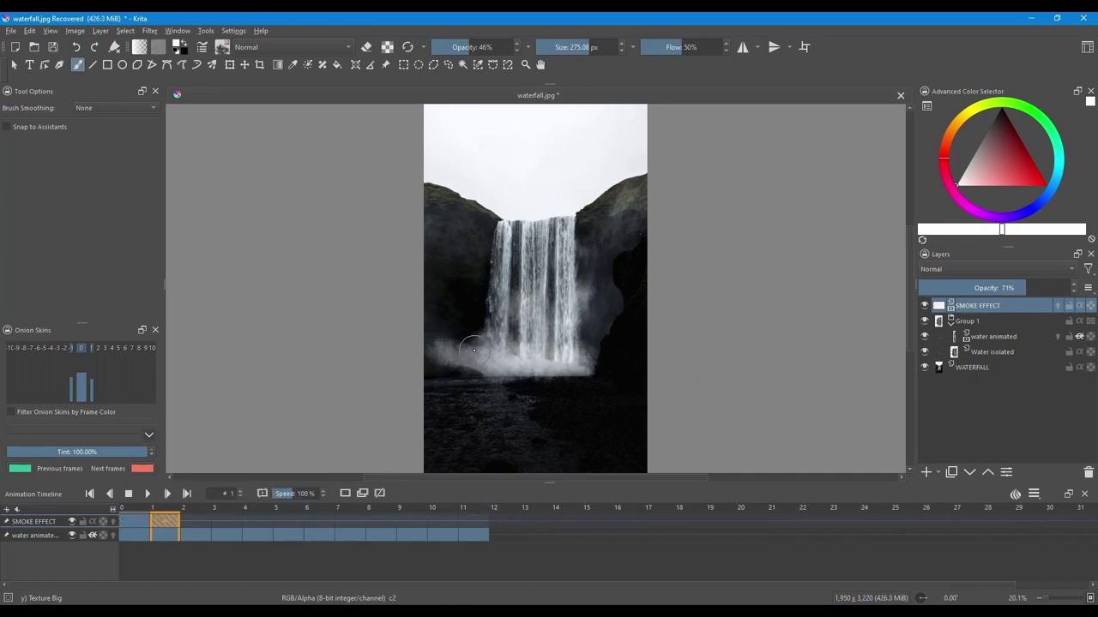
{"action": "mouse_move", "coordinate": [473, 350]}
{"action": "left_mouse_down"}
{"action": "mouse_move", "coordinate": [463, 340]}
{"action": "mouse_move", "coordinate": [588, 356]}
{"action": "mouse_move", "coordinate": [521, 367]}
{"action": "left_mouse_up"}
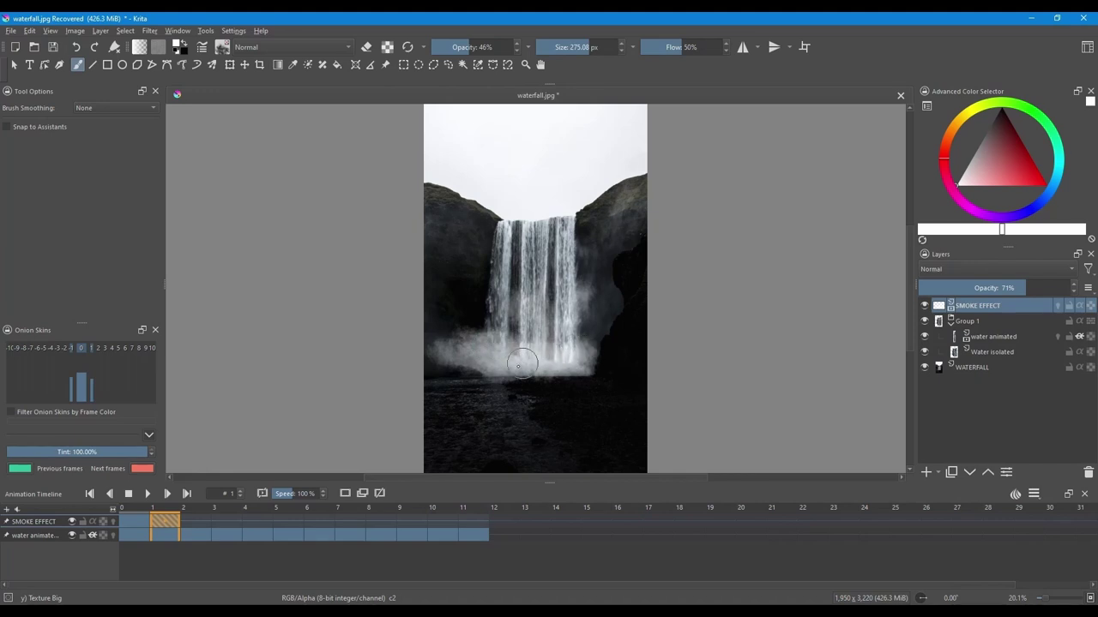
Duplicate the mist into frame 2 and add more mist on the left of the falls
{"action": "right_click", "coordinate": [195, 522]}
{"action": "left_click", "coordinate": [223, 500]}
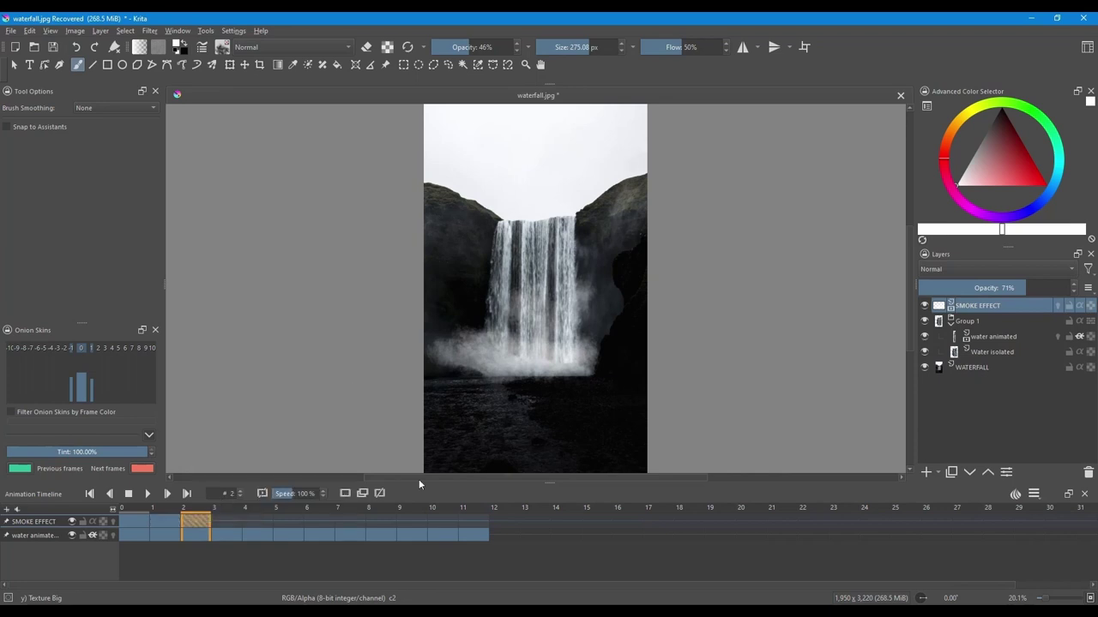
{"action": "mouse_move", "coordinate": [437, 331]}
{"action": "left_mouse_down"}
{"action": "mouse_move", "coordinate": [482, 338]}
{"action": "mouse_move", "coordinate": [481, 320]}
{"action": "mouse_move", "coordinate": [513, 342]}
{"action": "mouse_move", "coordinate": [592, 322]}
{"action": "mouse_move", "coordinate": [575, 356]}
{"action": "left_mouse_up"}
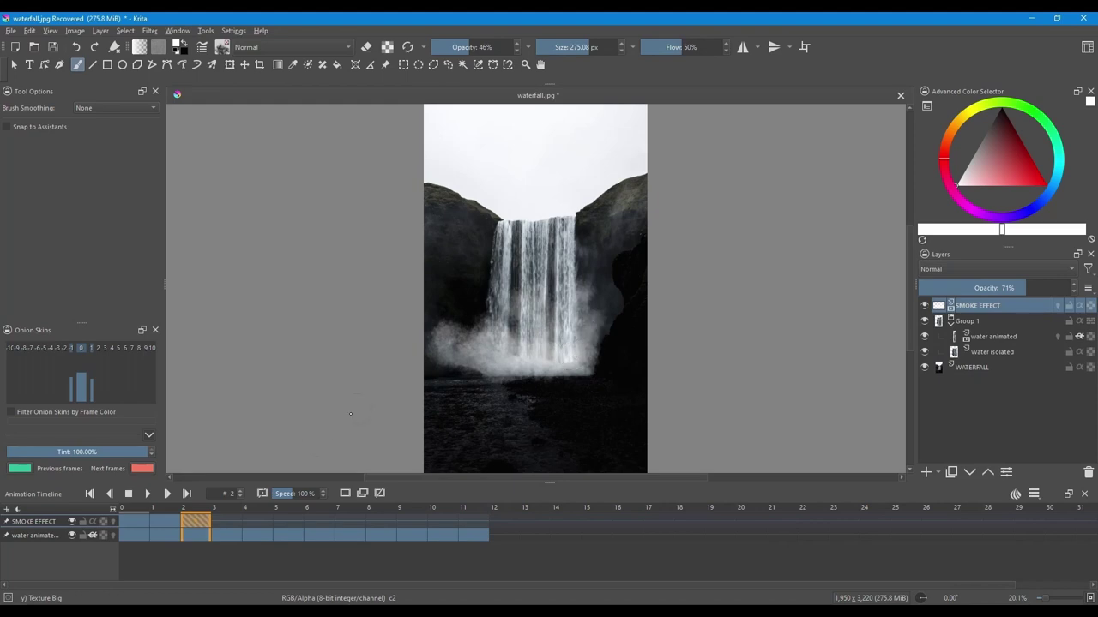
{"action": "right_click", "coordinate": [224, 525]}
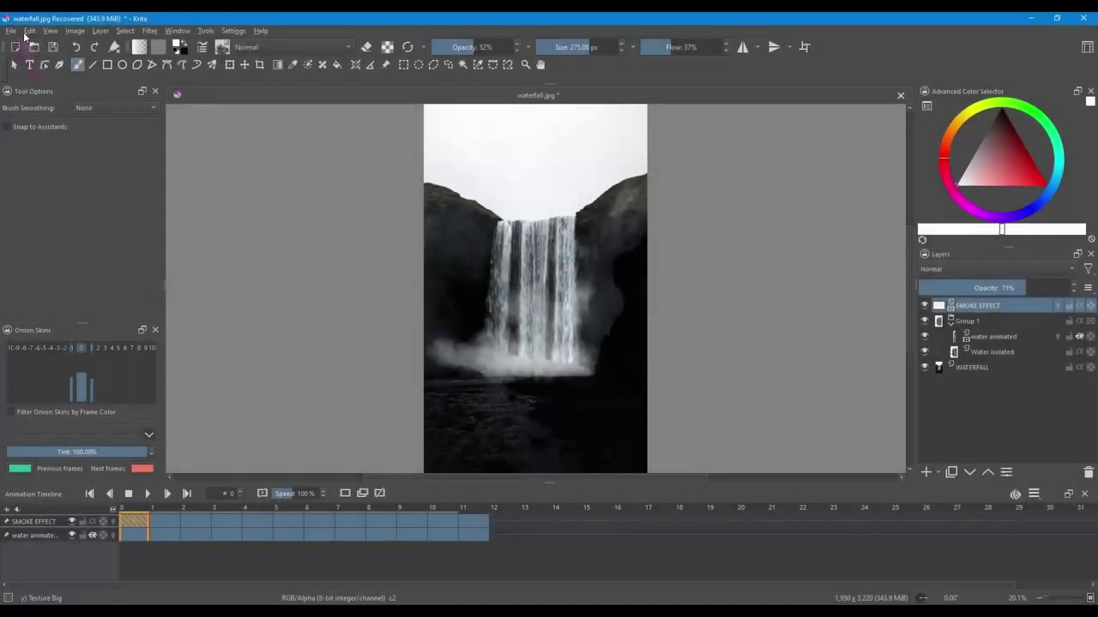
Render frames 0–11 at 4 FPS as a GIF image named WATERFALL ANIMATION 2022.gif
{"action": "left_click", "coordinate": [11, 31]}
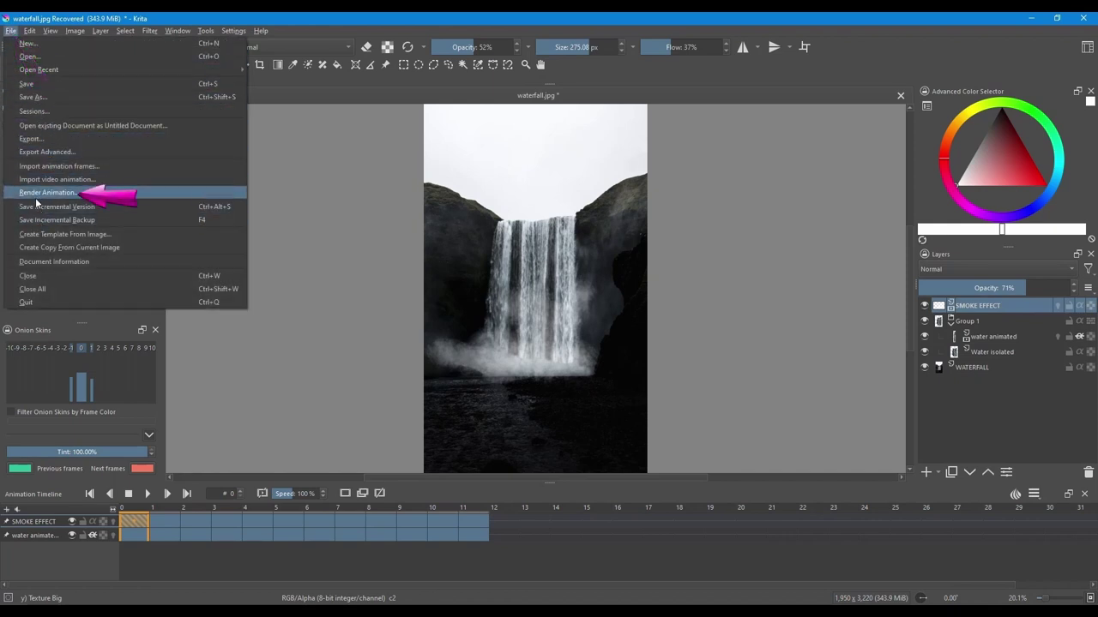
{"action": "left_click", "coordinate": [83, 193]}
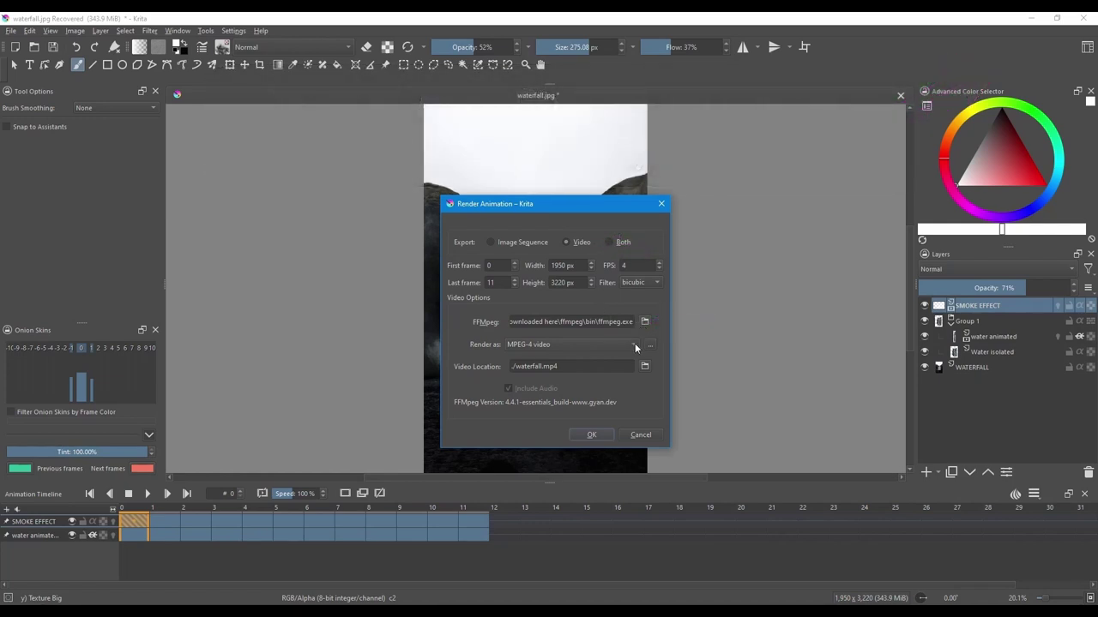
{"action": "left_click", "coordinate": [634, 345]}
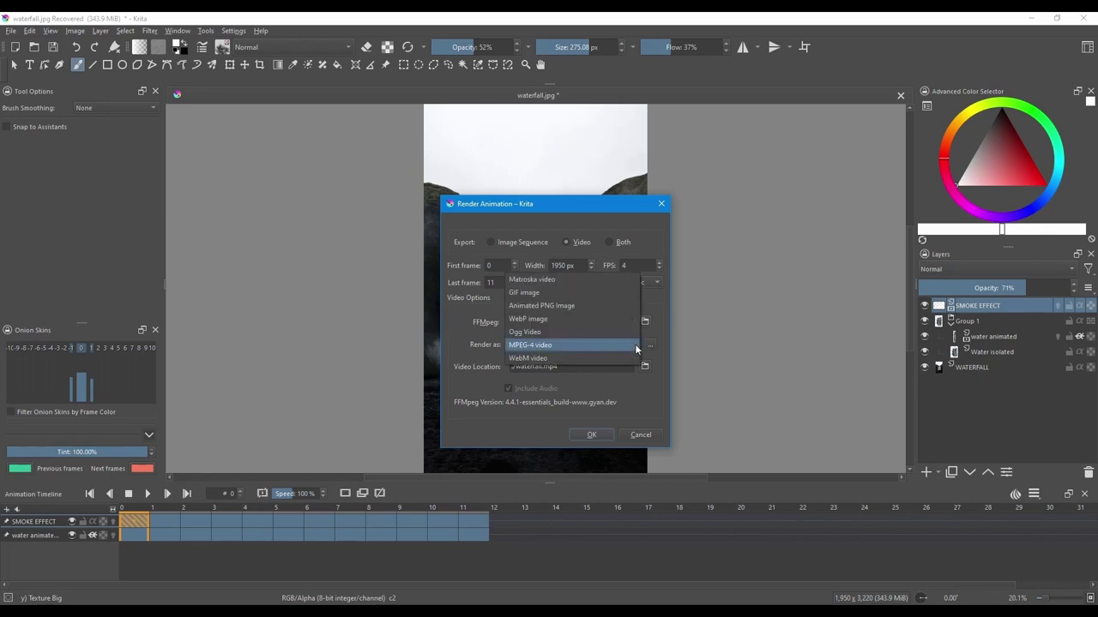
{"action": "left_click", "coordinate": [546, 294]}
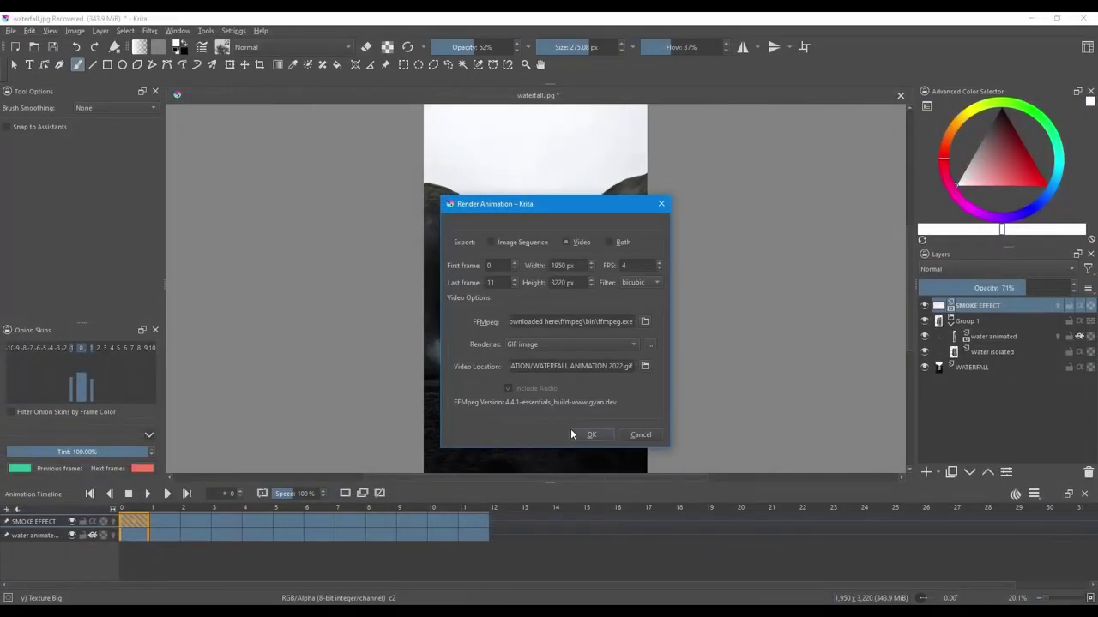
{"action": "left_click", "coordinate": [589, 435]}
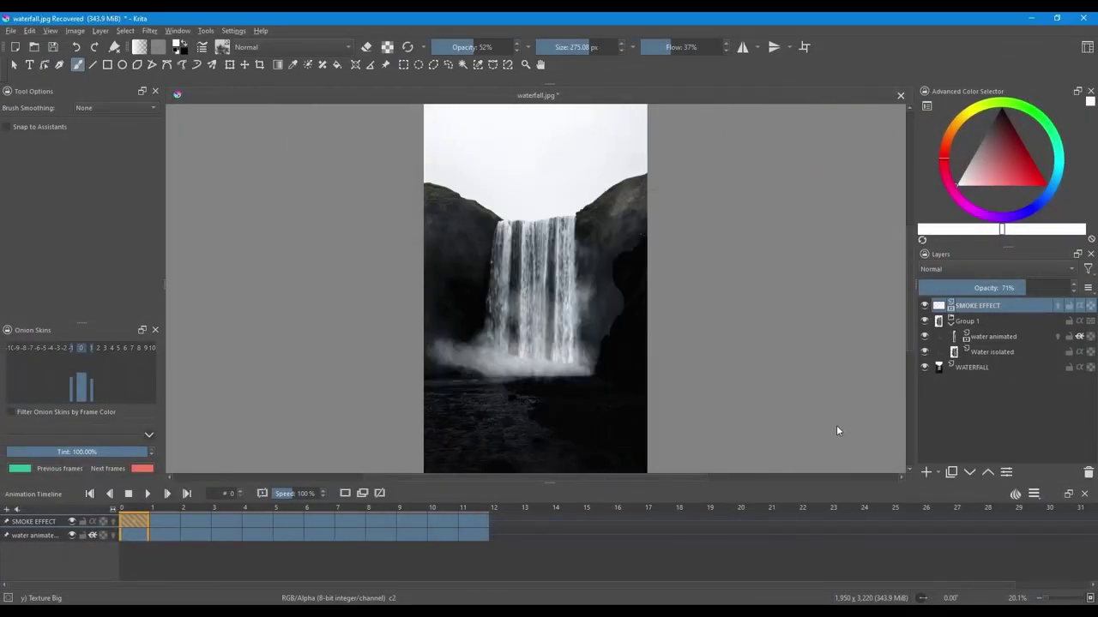